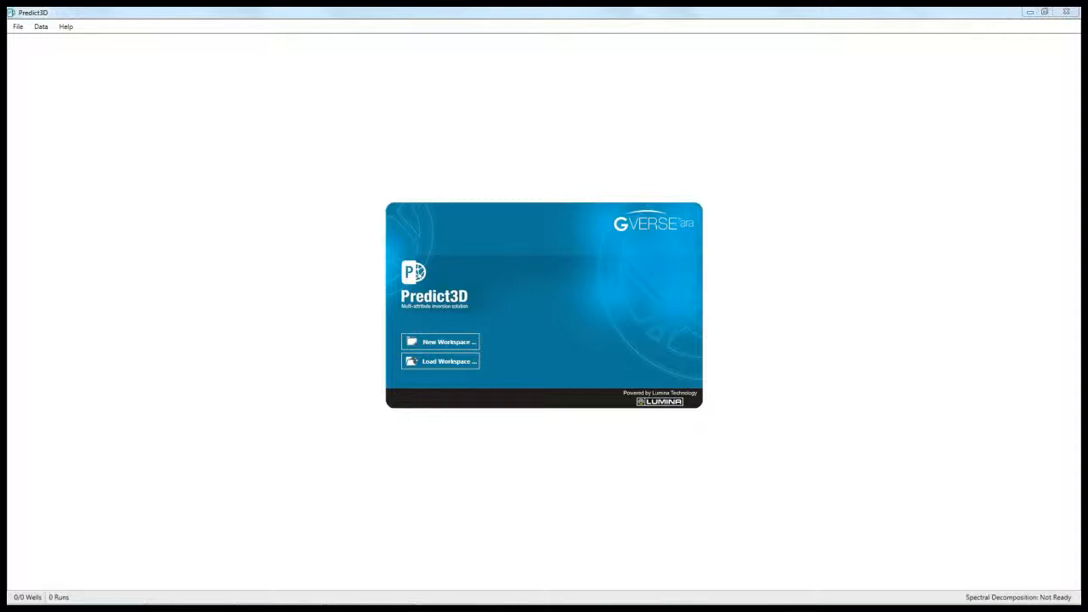
# Step: Create a new workspace in a new 'Demo Workspace' folder on the DATA (D:) drive
pyautogui.click(17, 26)
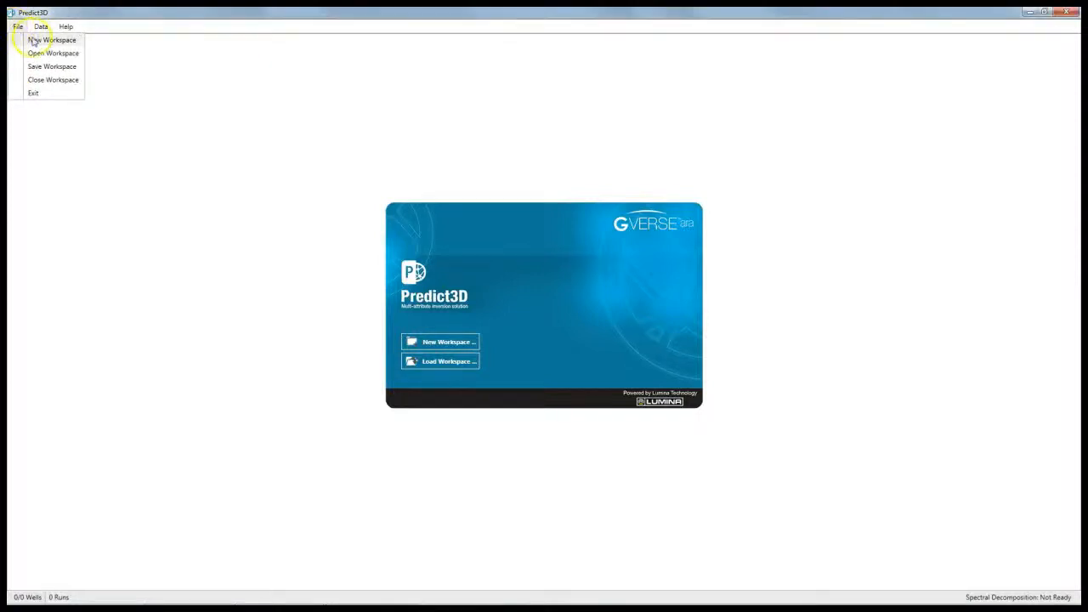
pyautogui.click(34, 40)
pyautogui.doubleClick(478, 316)
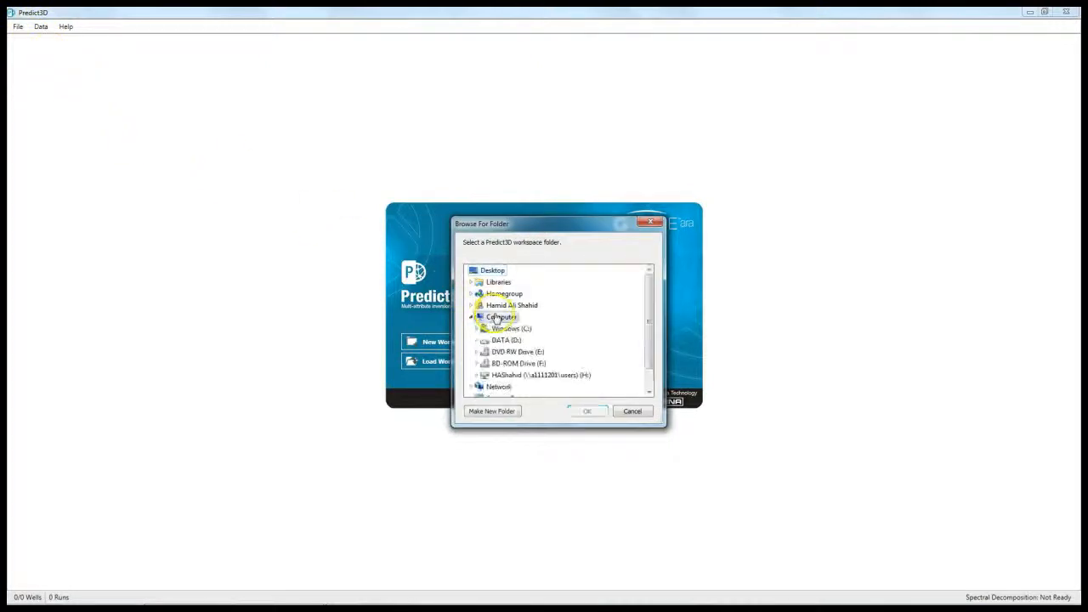
pyautogui.doubleClick(507, 341)
pyautogui.click(511, 412)
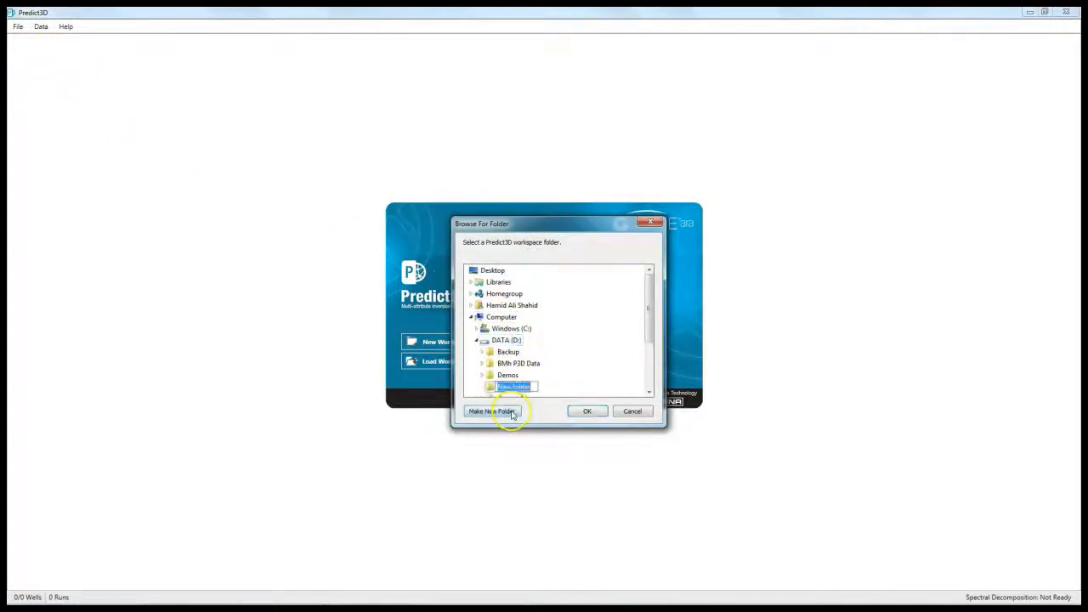
pyautogui.write('Demo Workspace')
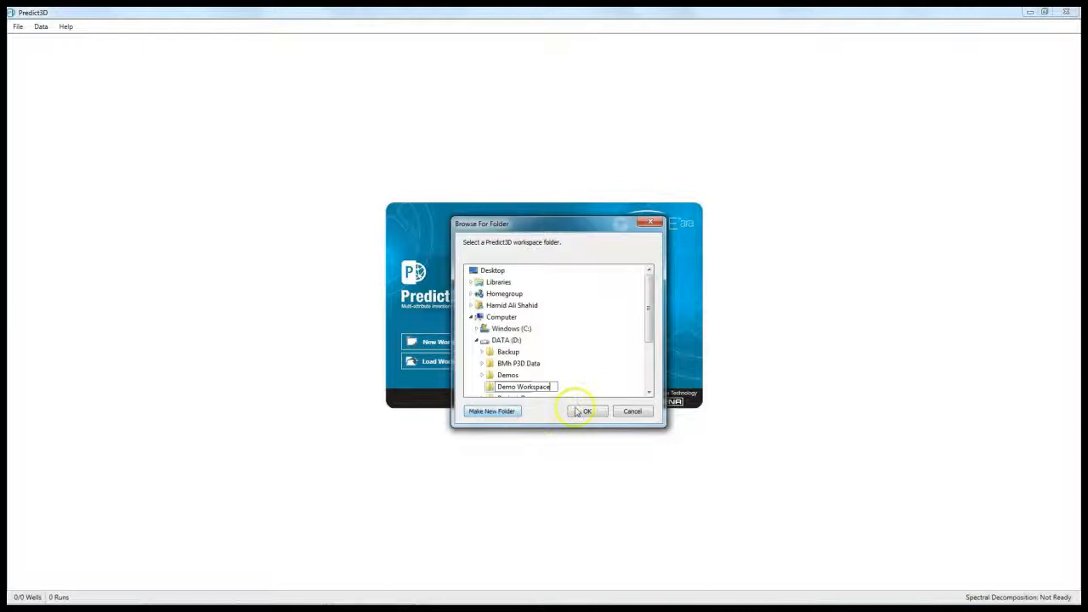
pyautogui.click(583, 413)
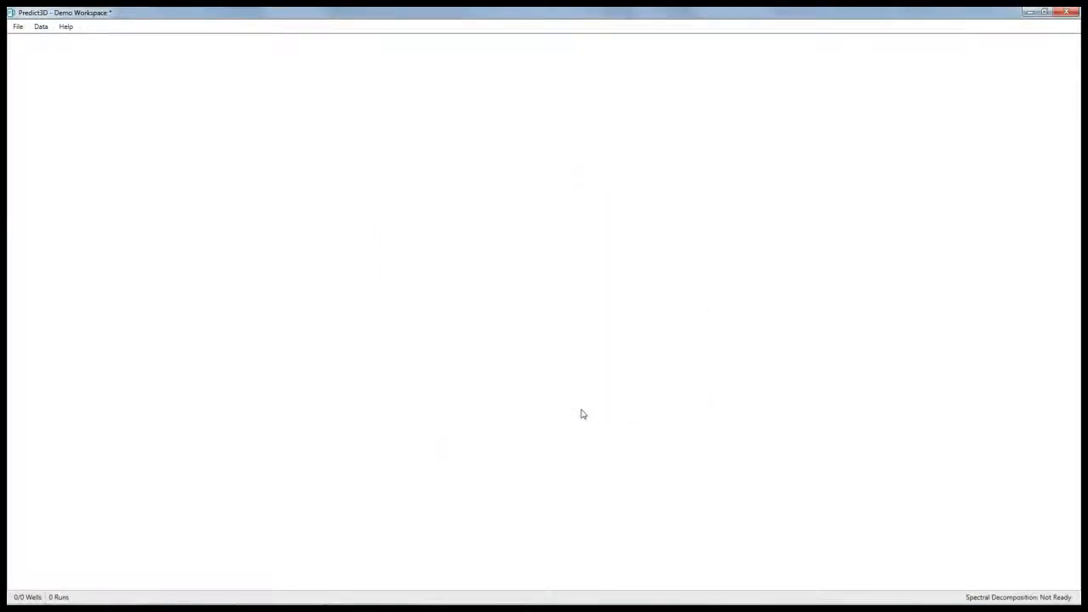
# Step: In the Seismic Data Manager, choose 3D_Amplitude_cond.sgy (SGY filter) as the input seismic file
pyautogui.click(590, 424)
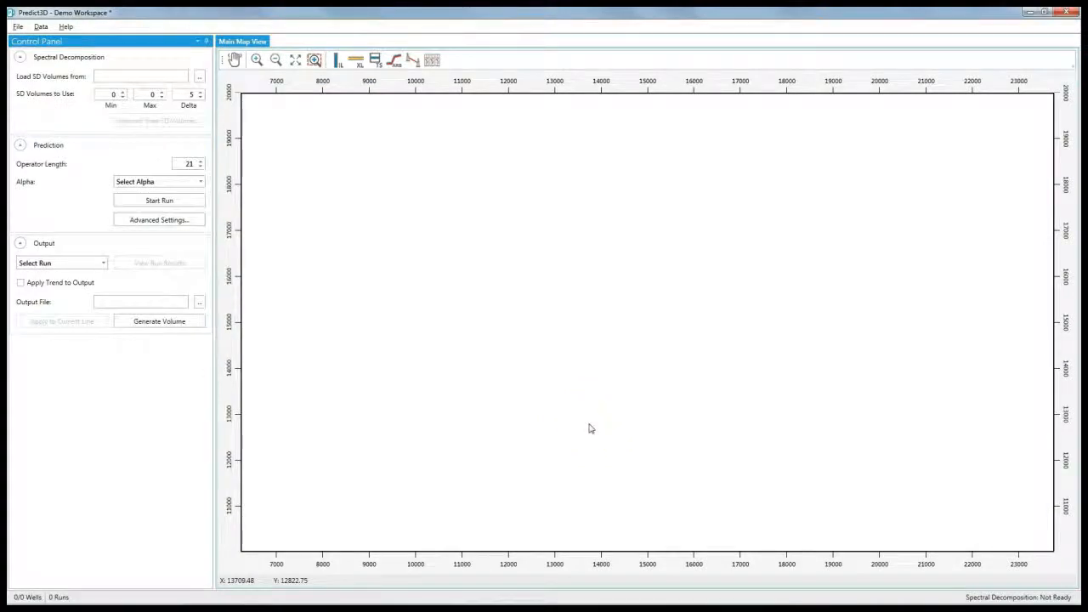
pyautogui.click(40, 27)
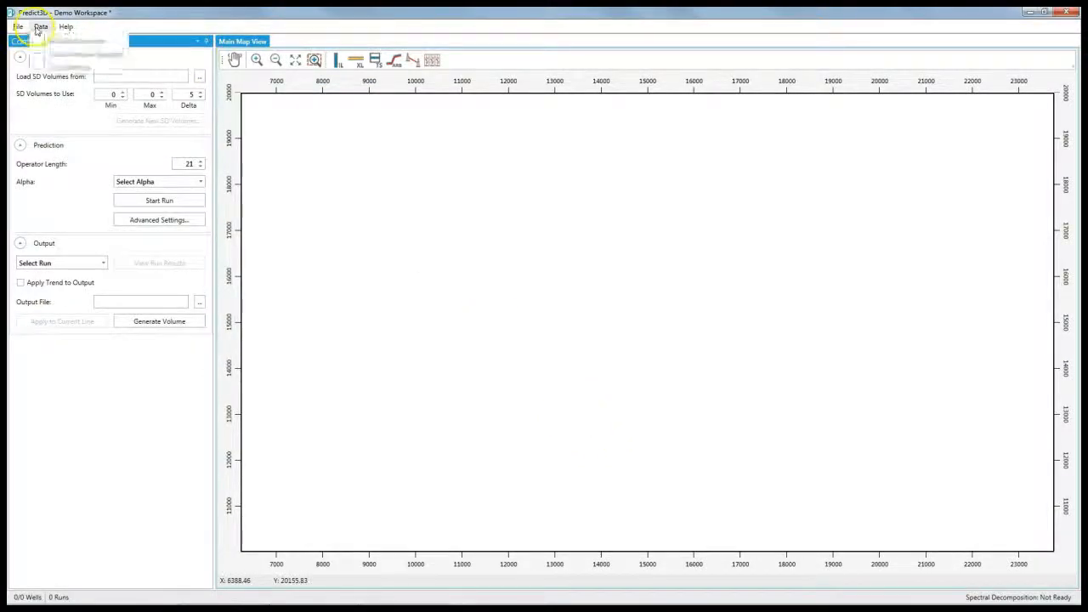
pyautogui.click(66, 40)
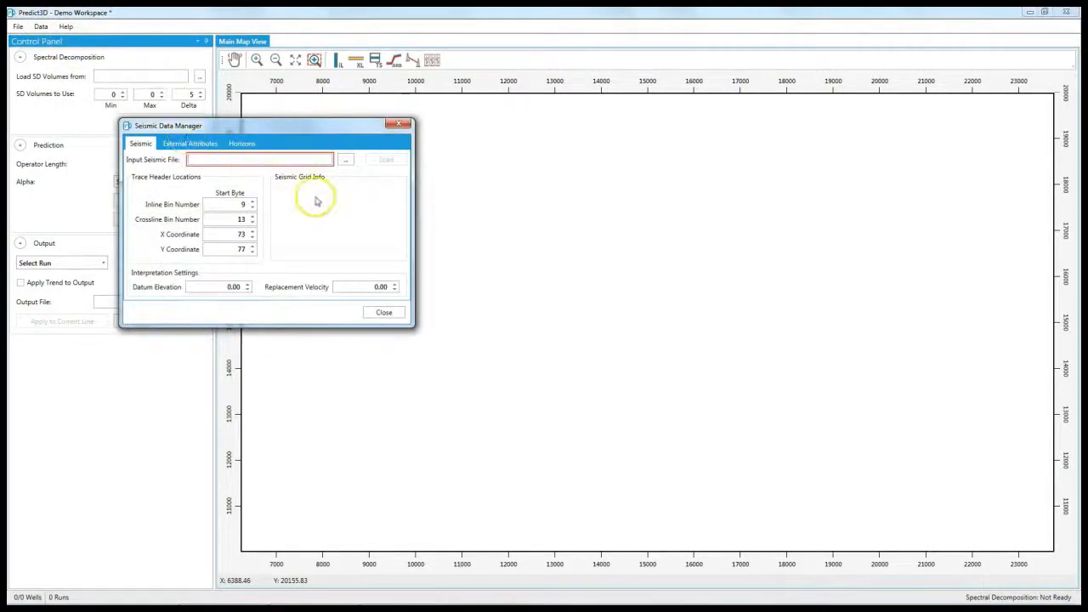
pyautogui.click(346, 160)
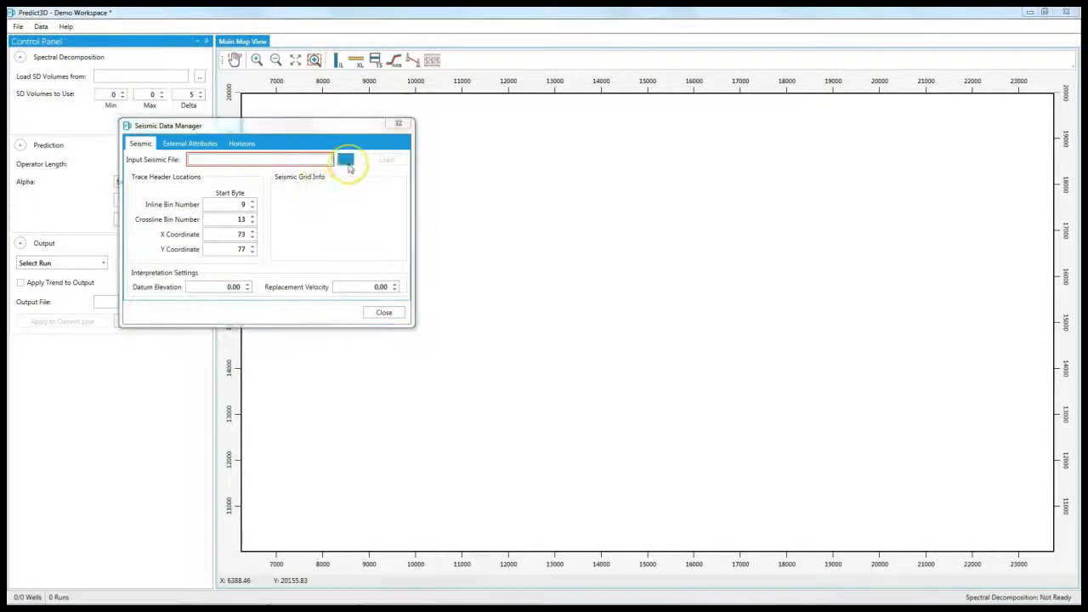
pyautogui.click(315, 210)
pyautogui.click(563, 416)
pyautogui.click(562, 398)
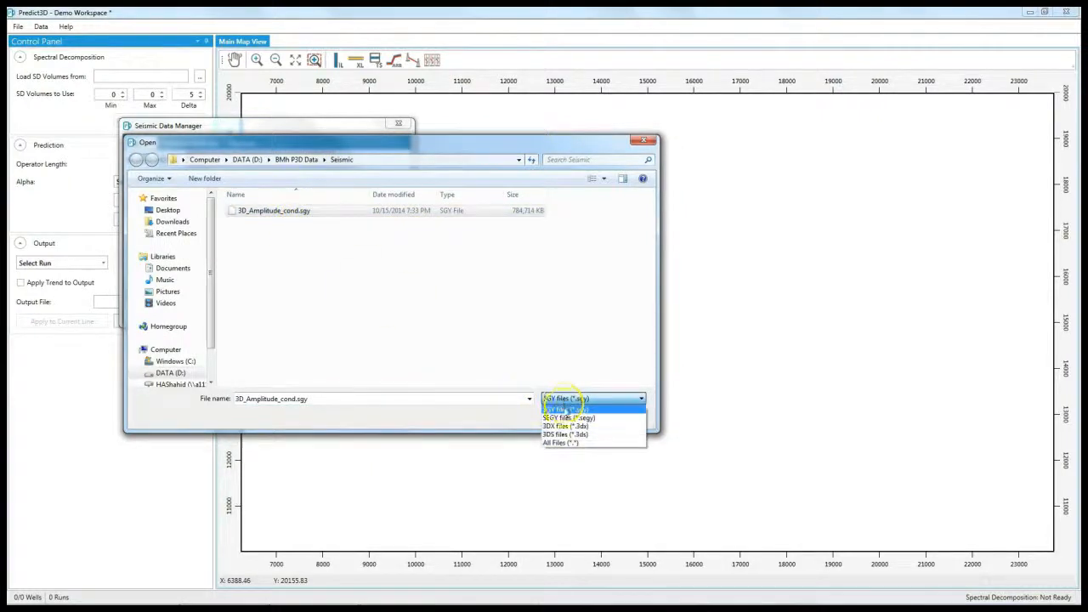
pyautogui.click(563, 409)
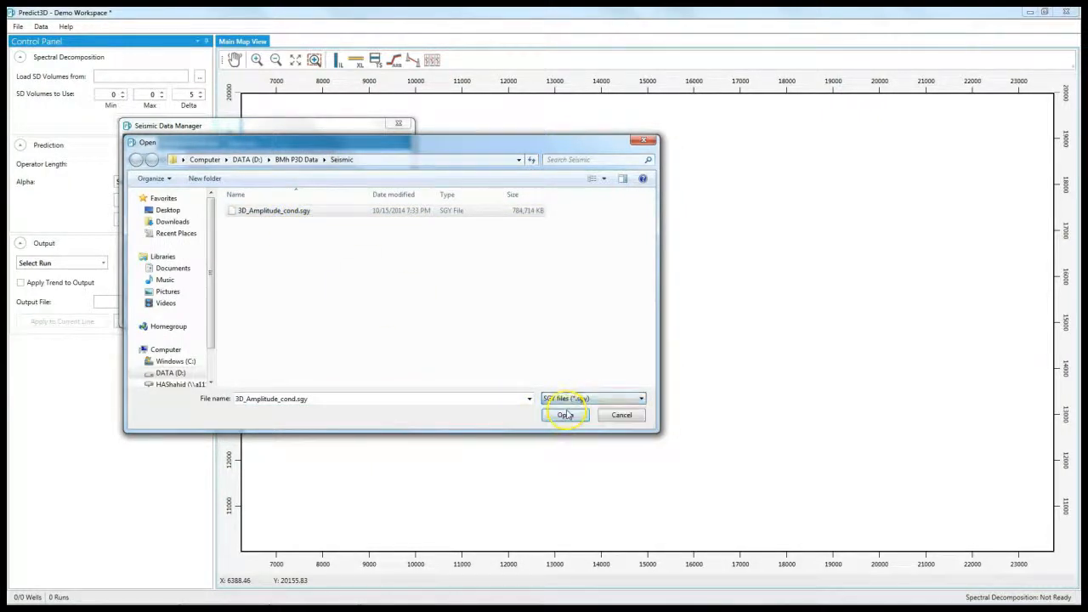
pyautogui.click(565, 415)
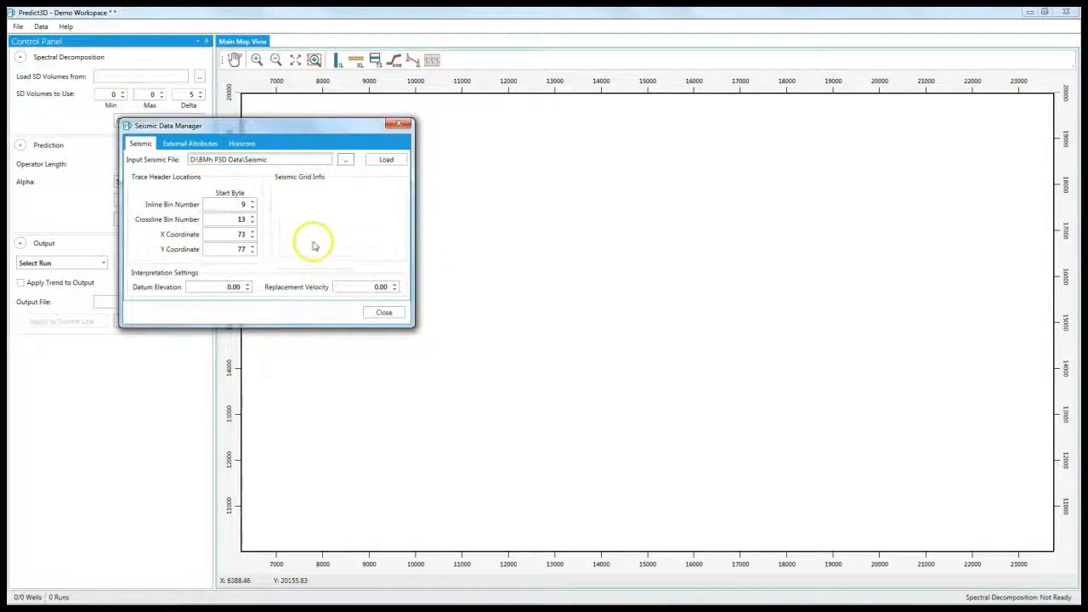
# Step: Load the seismic volume, then set datum elevation 700 and replacement velocity 2350
pyautogui.click(387, 166)
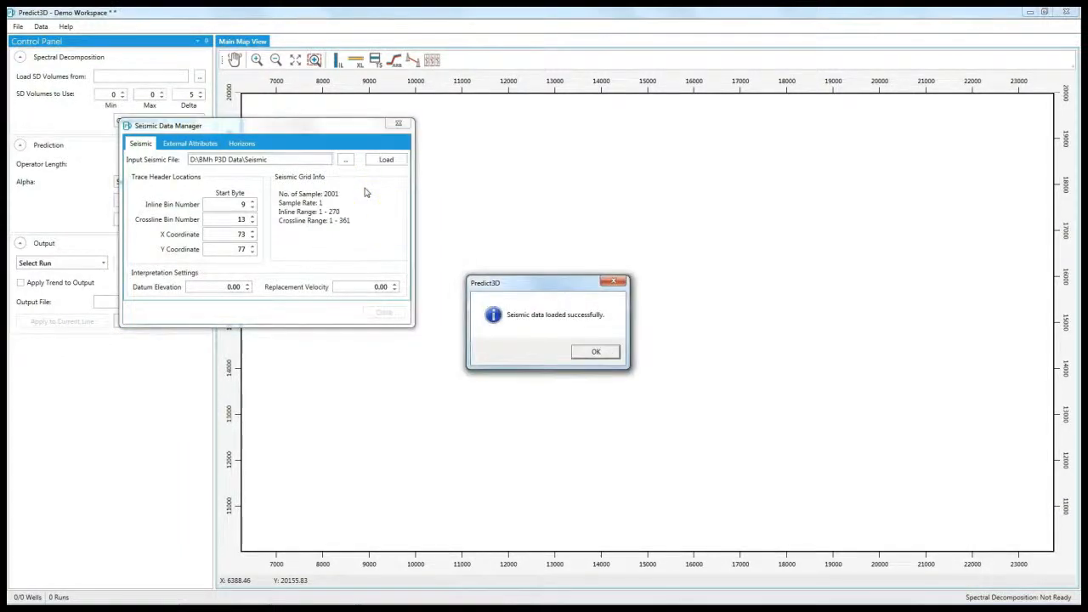
pyautogui.click(594, 349)
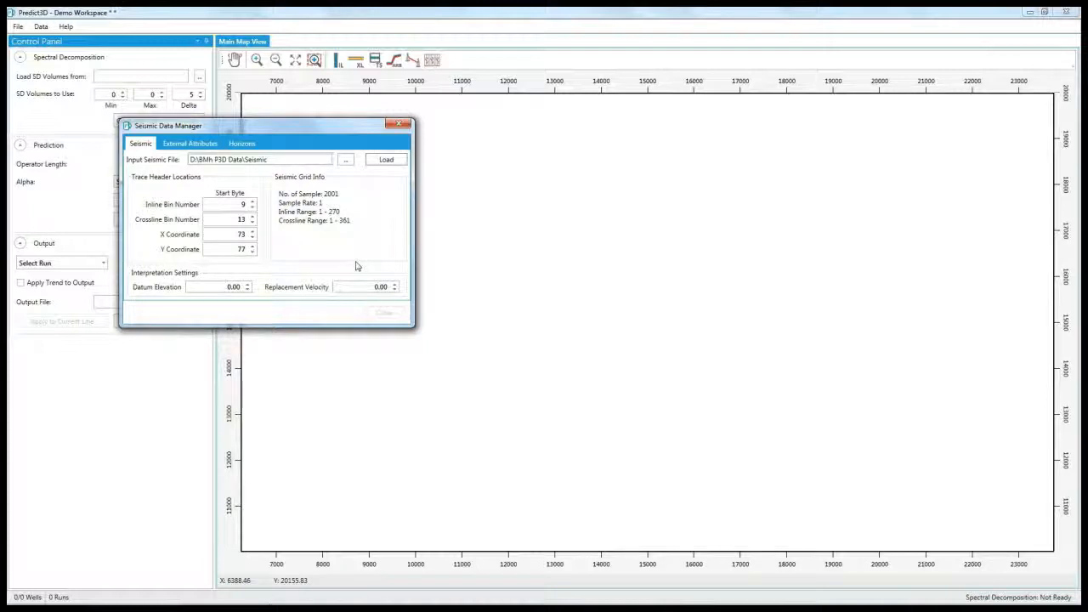
pyautogui.doubleClick(234, 294)
pyautogui.write('700')
pyautogui.doubleClick(373, 289)
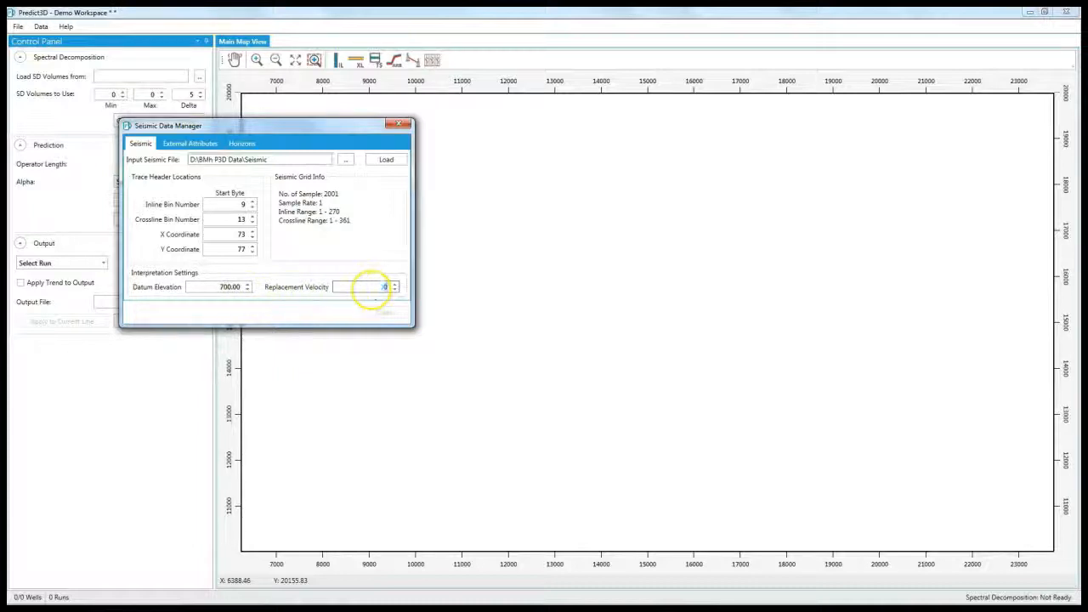
pyautogui.write('2350')
pyautogui.press('Return')
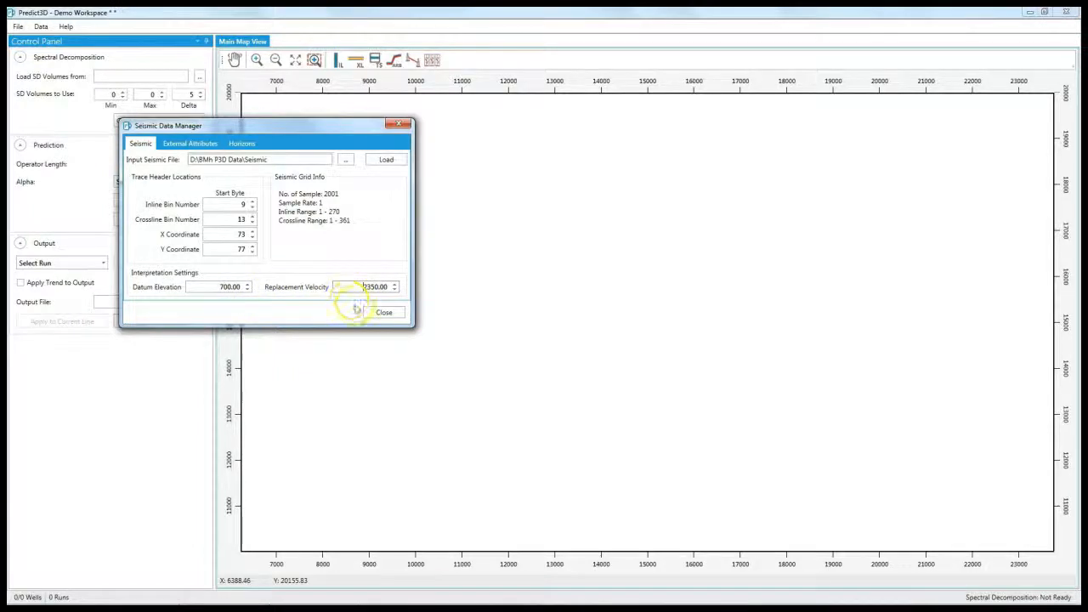
pyautogui.click(396, 316)
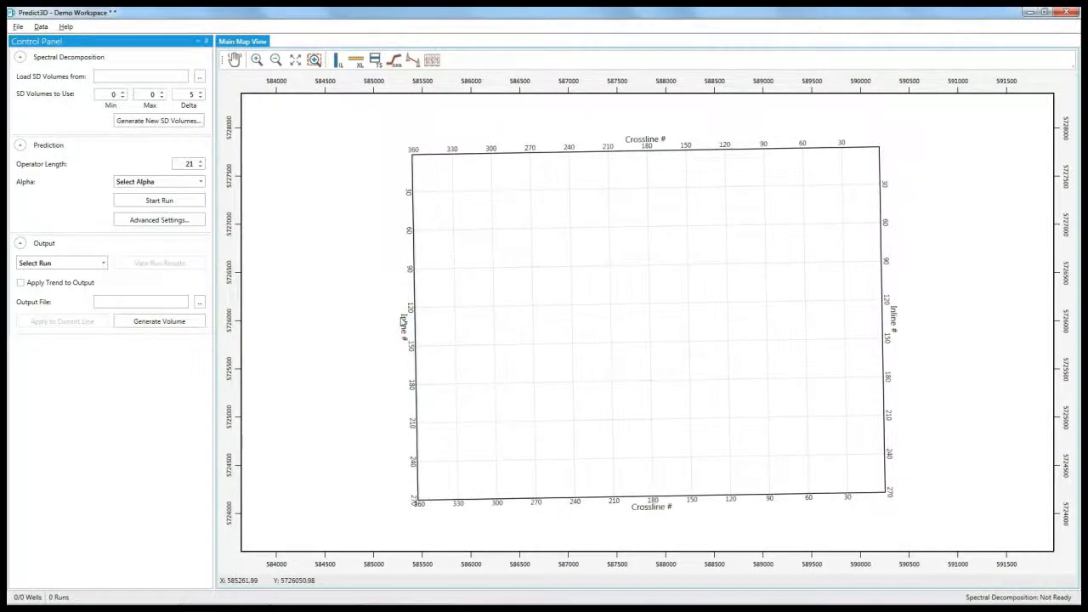
# Step: Import the DETRITAL, MADISON, TORQUAY and BAKKENSAND horizons from Horizons.xyz
pyautogui.click(40, 27)
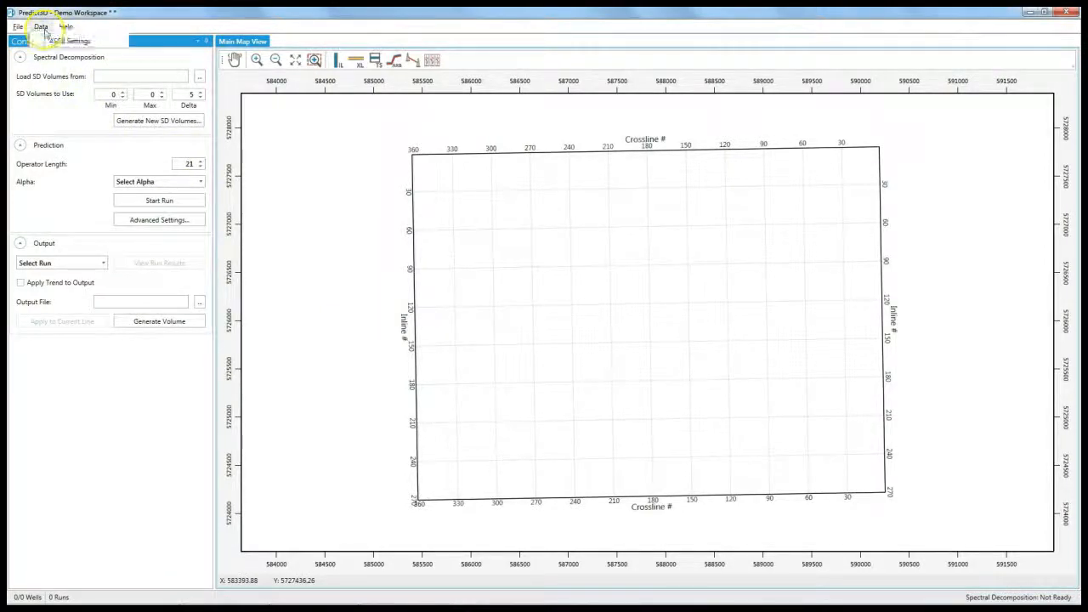
pyautogui.click(46, 41)
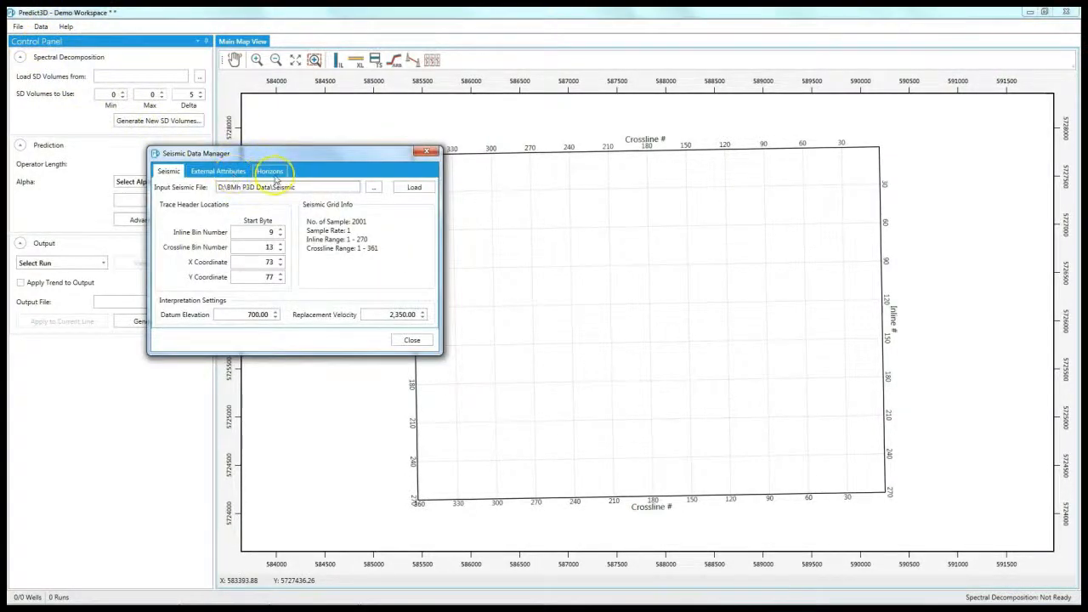
pyautogui.click(274, 175)
pyautogui.click(169, 185)
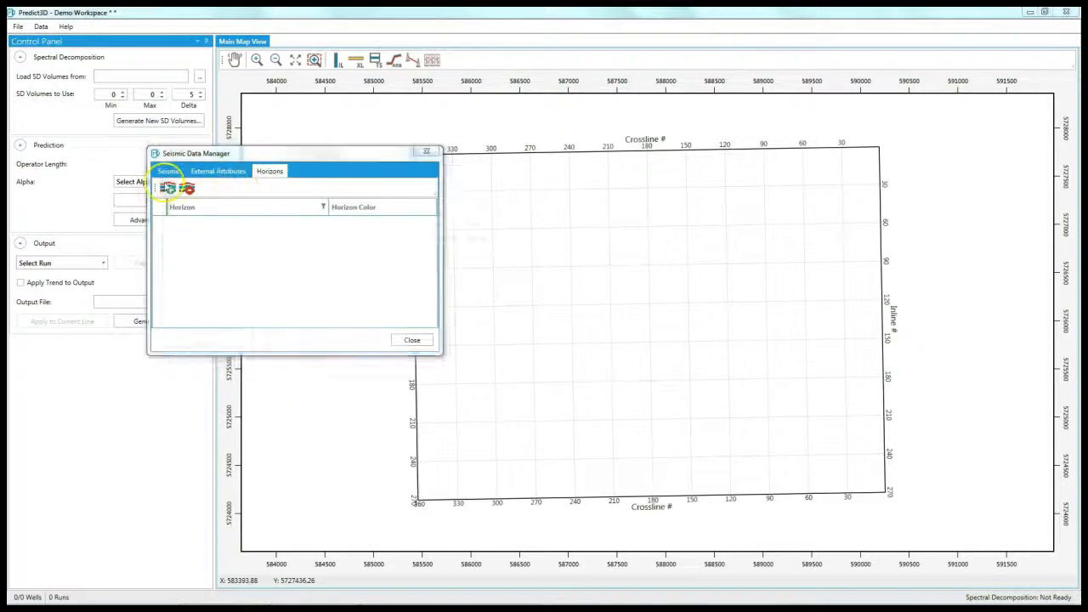
pyautogui.click(281, 238)
pyautogui.click(592, 443)
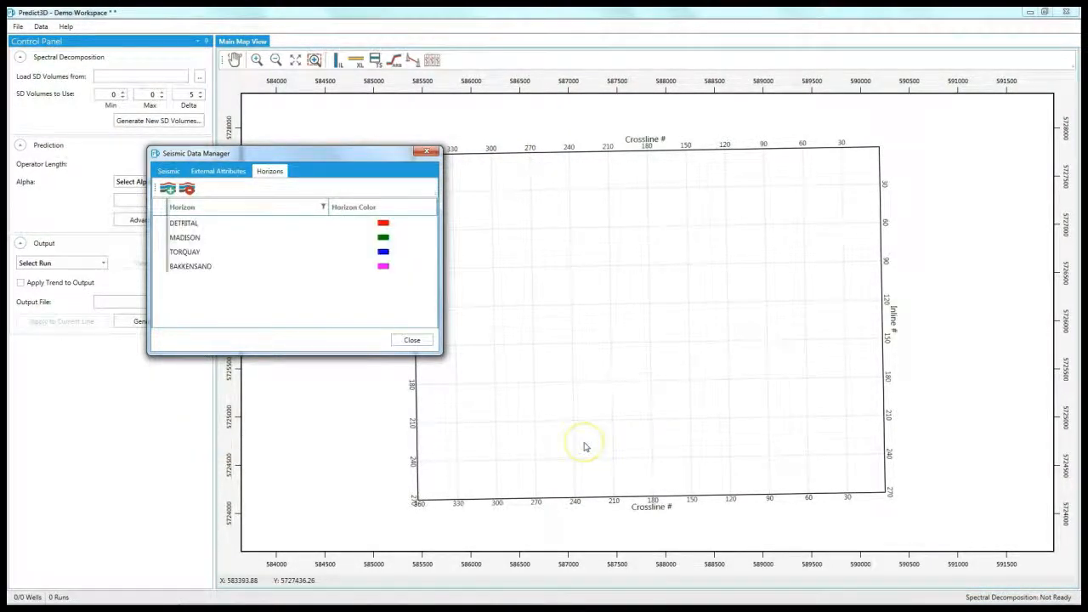
pyautogui.click(412, 340)
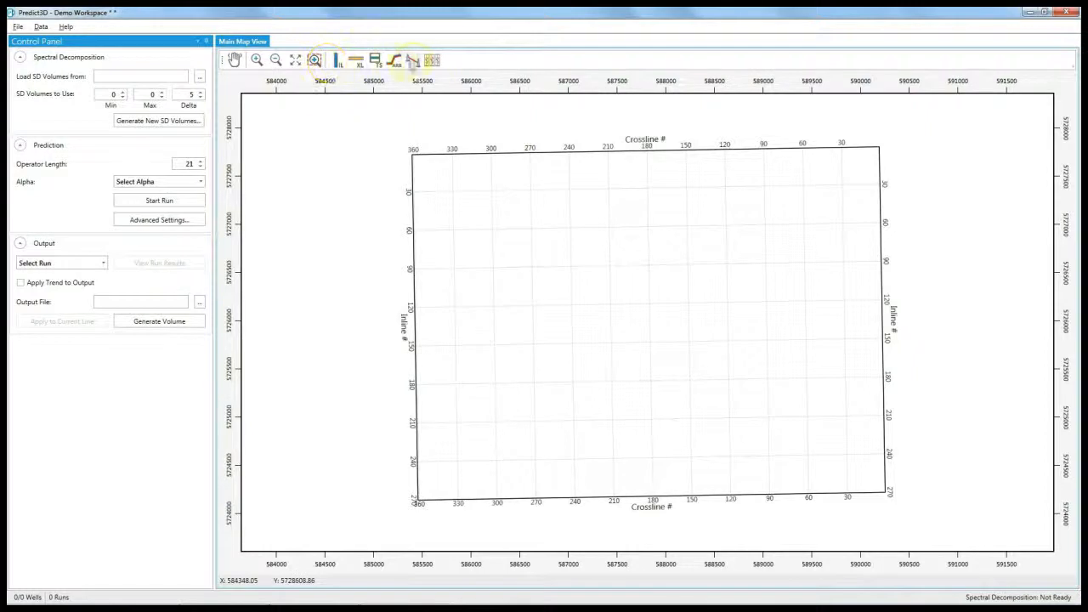
# Step: Display the inline 119 seismic section from the map, then close it again
pyautogui.click(336, 63)
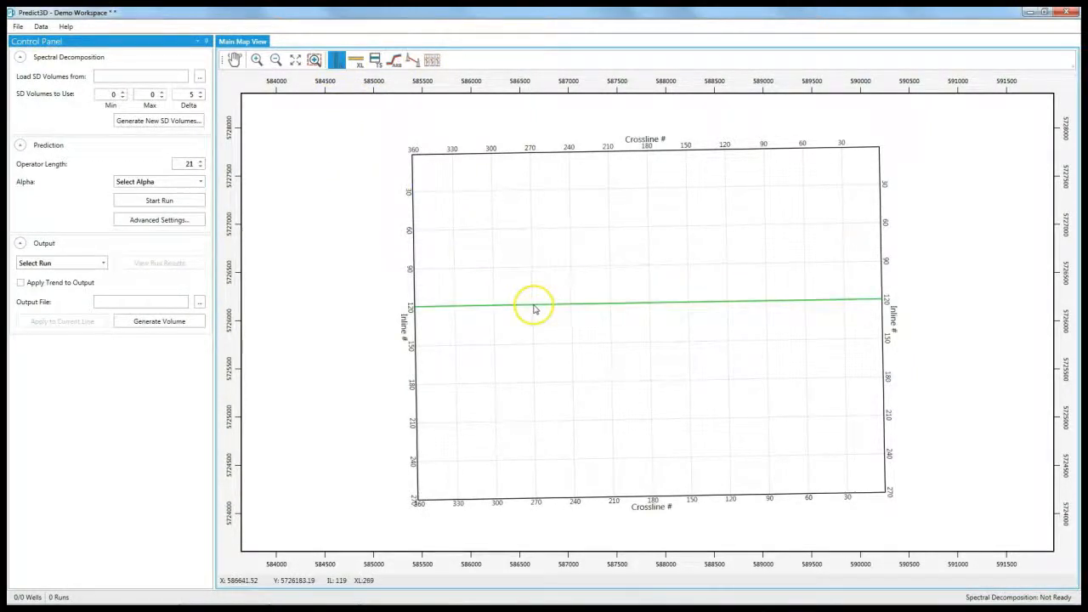
pyautogui.click(534, 308)
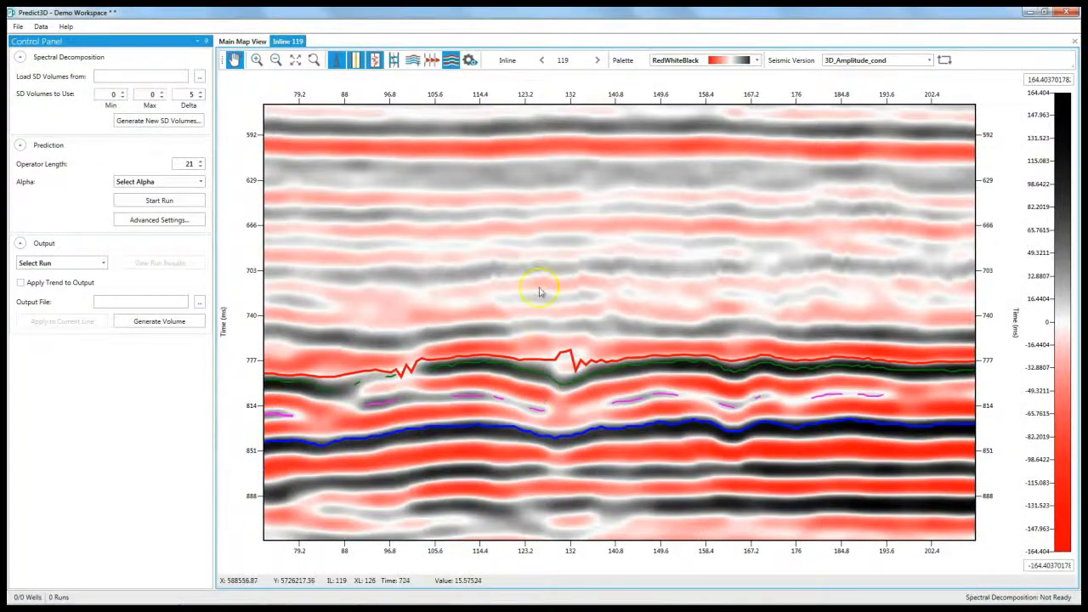
pyautogui.click(1074, 41)
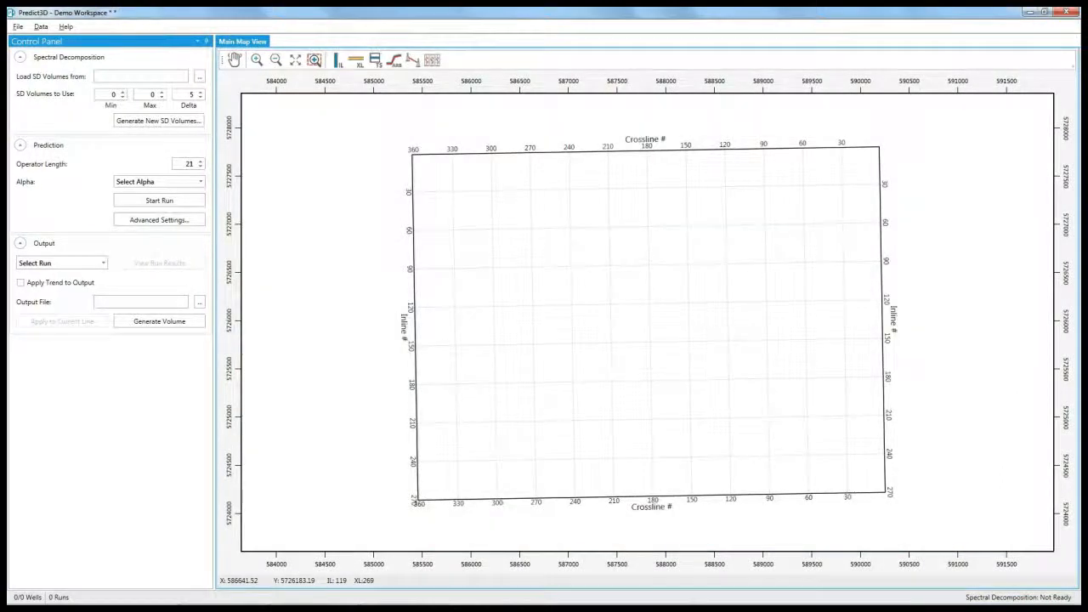
pyautogui.click(41, 26)
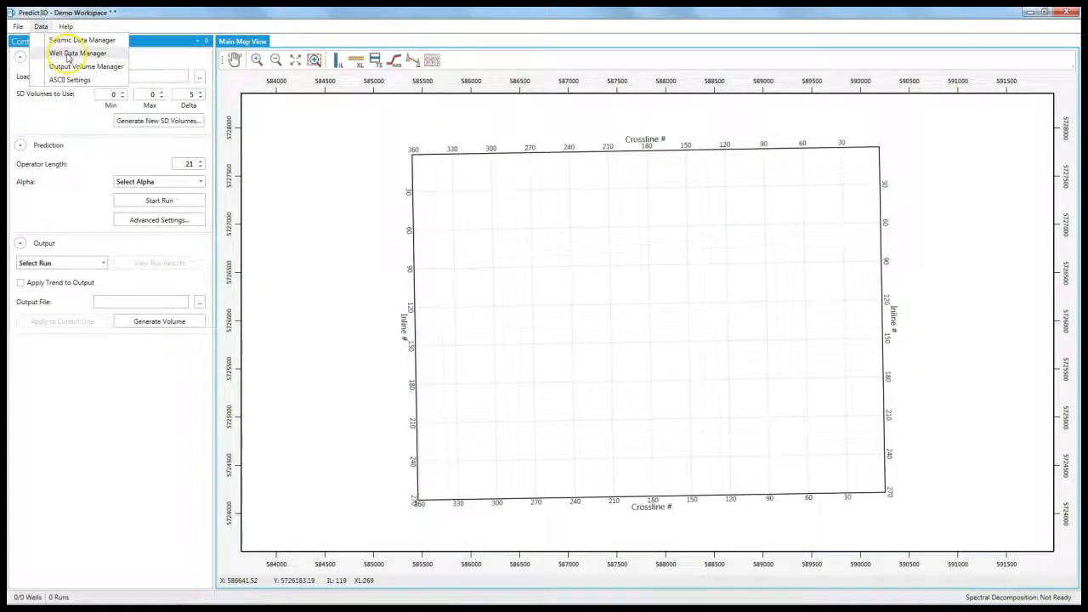
# Step: Maximize the Well Data Manager and add a new well with its pasted well ID
pyautogui.click(75, 53)
pyautogui.doubleClick(175, 25)
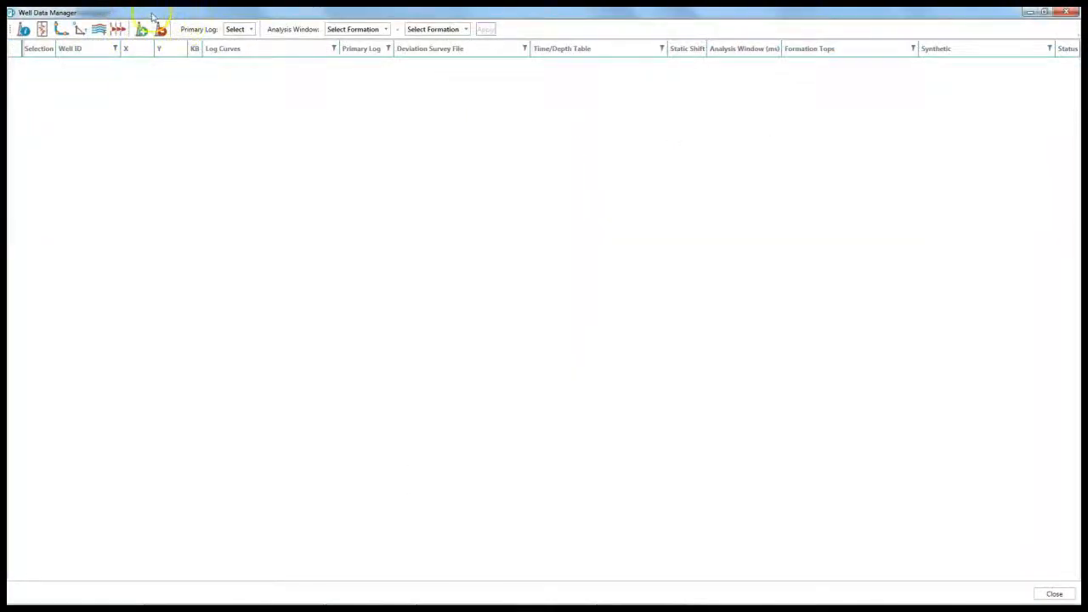
pyautogui.click(141, 30)
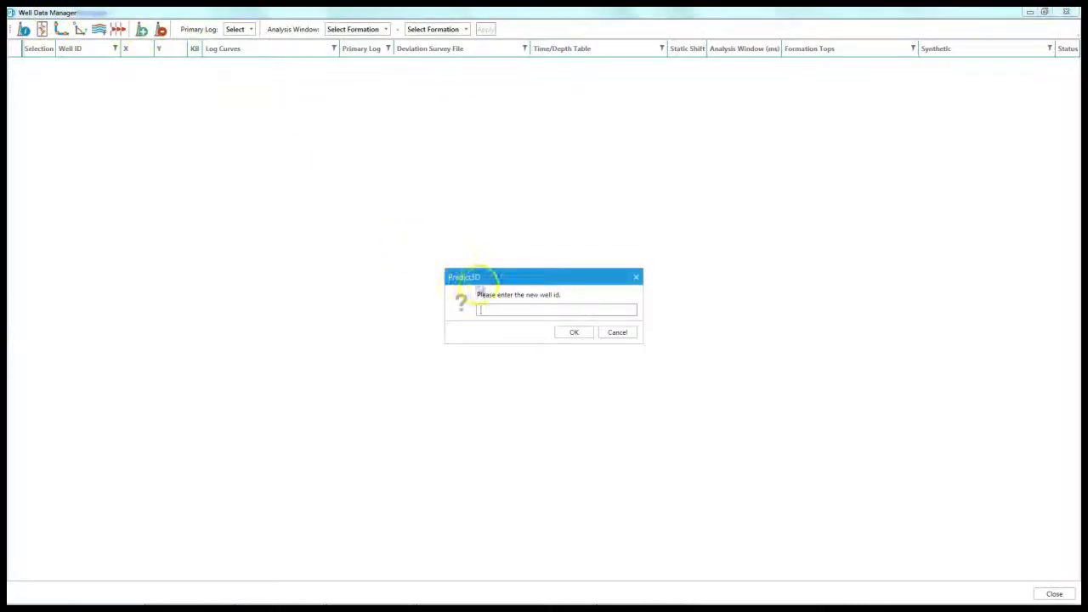
pyautogui.hotkey('ctrl', 'v')
pyautogui.click(570, 332)
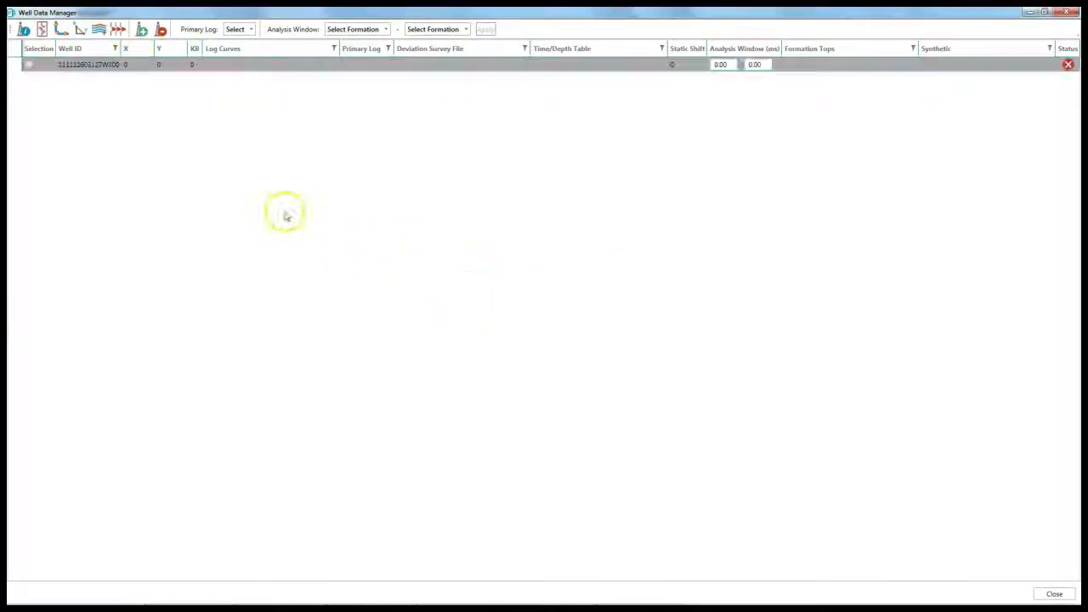
# Step: Give the new well X 587988.1, Y 5726705.7 and KB 894
pyautogui.click(127, 66)
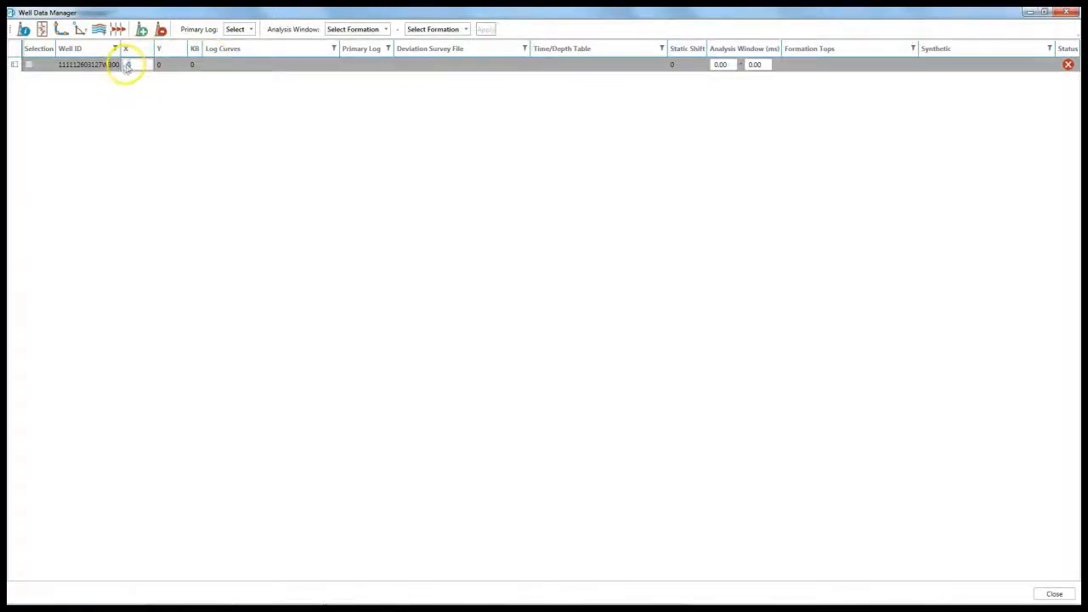
pyautogui.write('587988.1')
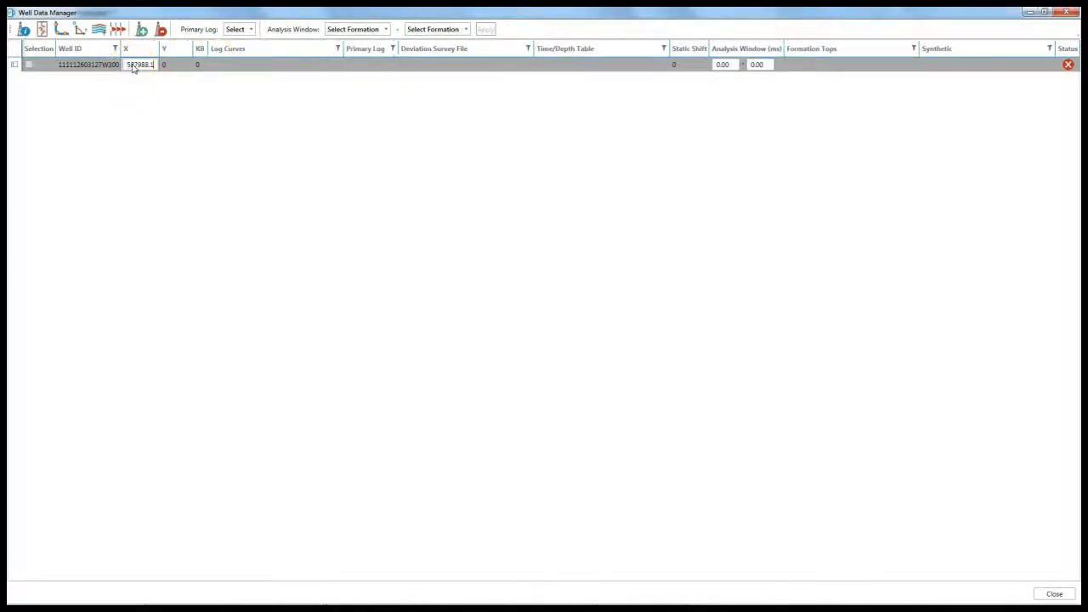
pyautogui.click(166, 67)
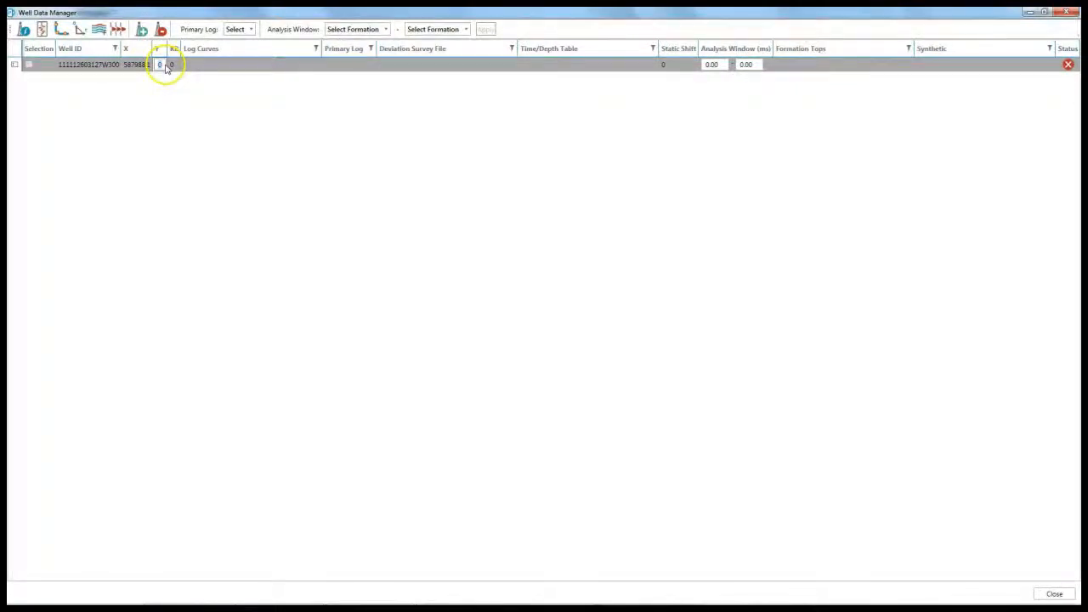
pyautogui.write('5726705.7')
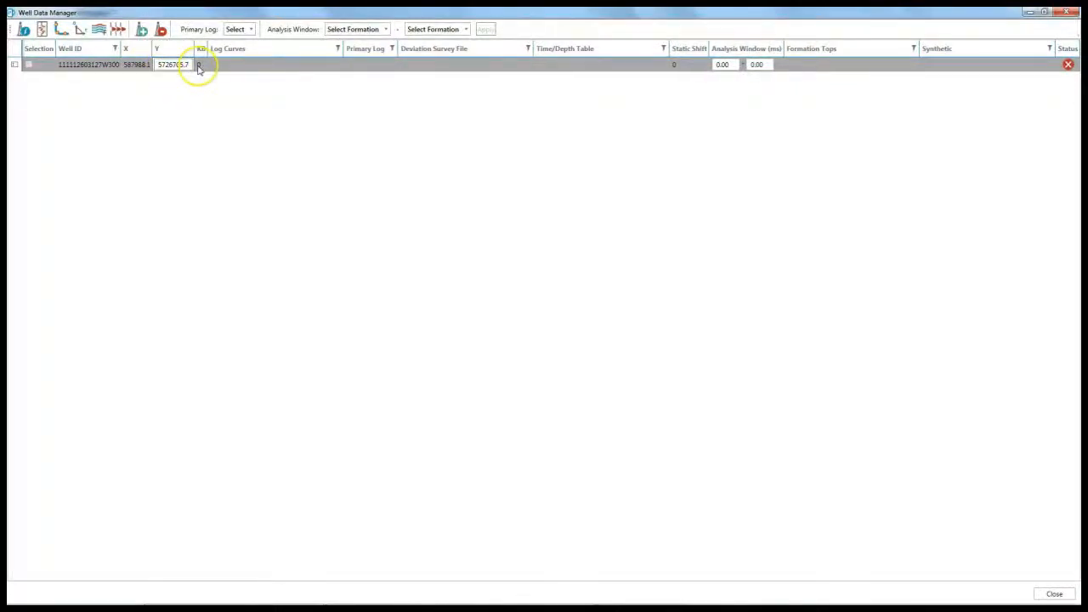
pyautogui.click(198, 69)
pyautogui.write('894')
pyautogui.click(205, 68)
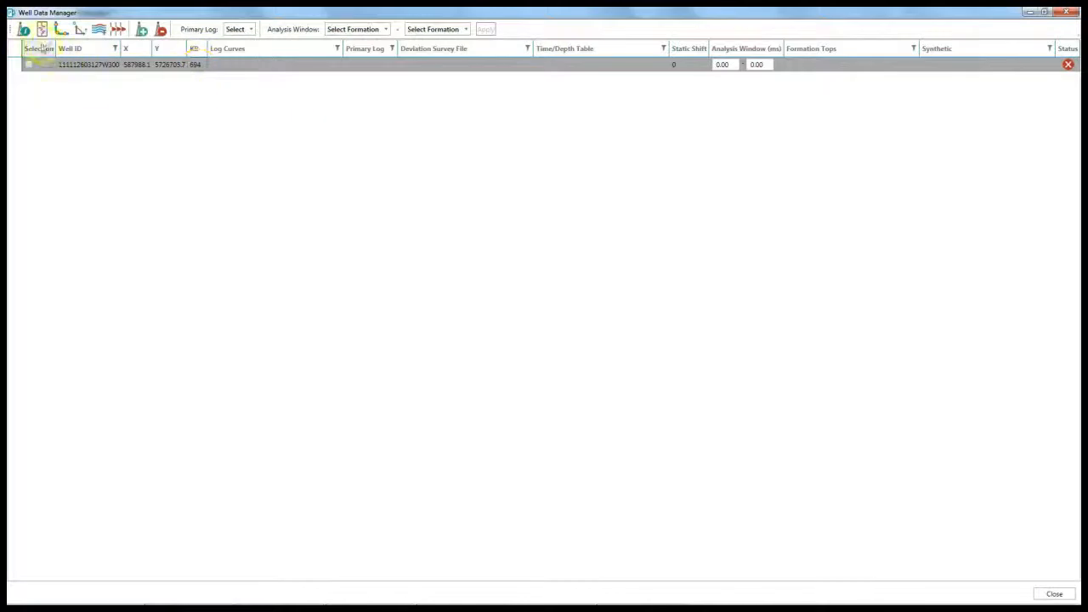
# Step: Import well headers from D:\BMh P3D Data\Wells\Well Headers.hdr, giving five wells
pyautogui.click(24, 31)
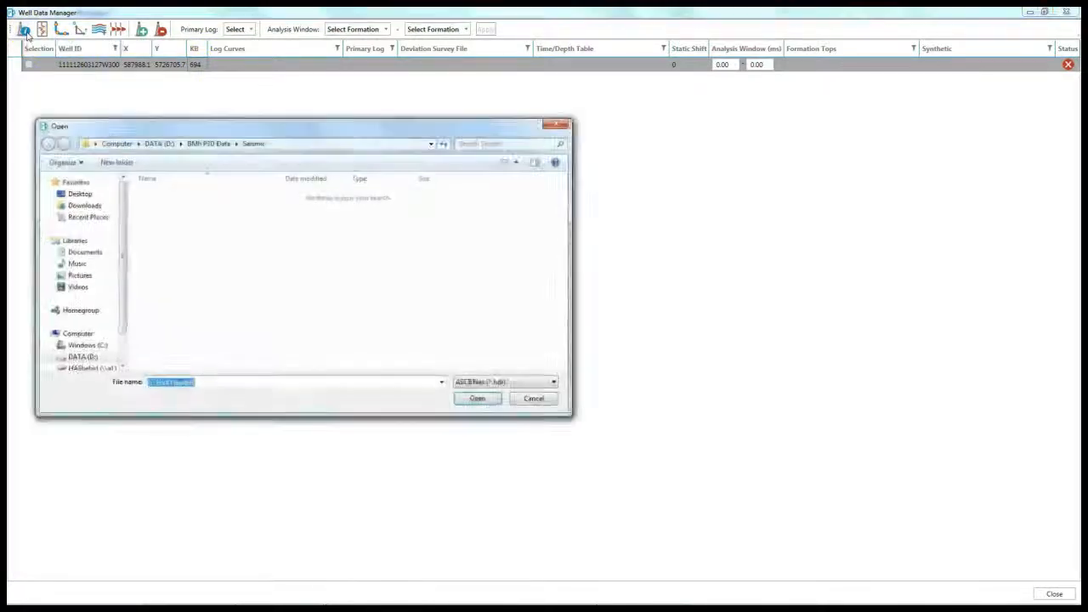
pyautogui.click(221, 147)
pyautogui.doubleClick(160, 206)
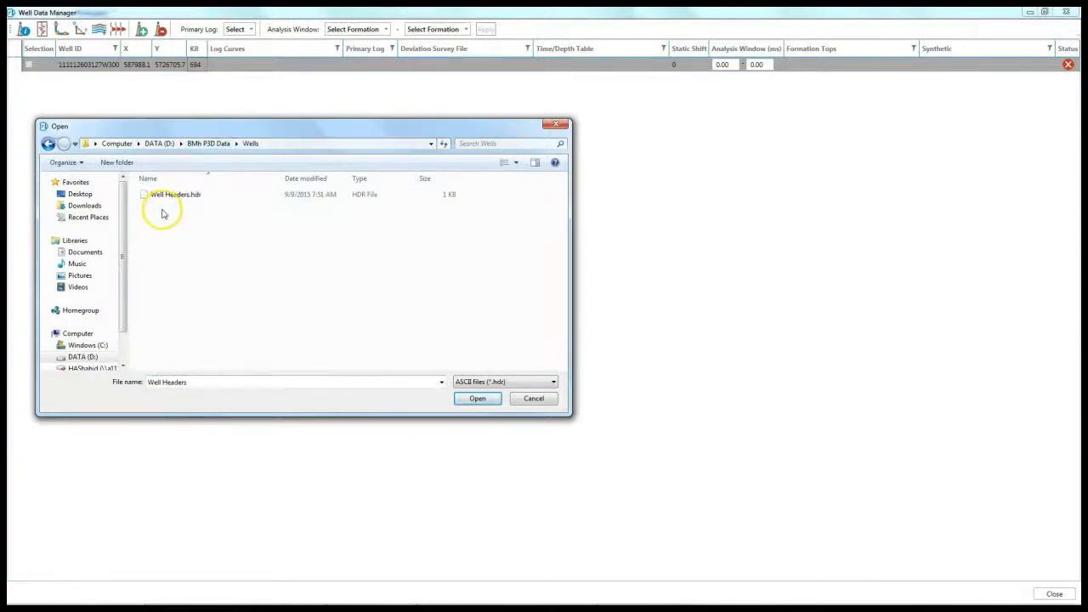
pyautogui.click(477, 398)
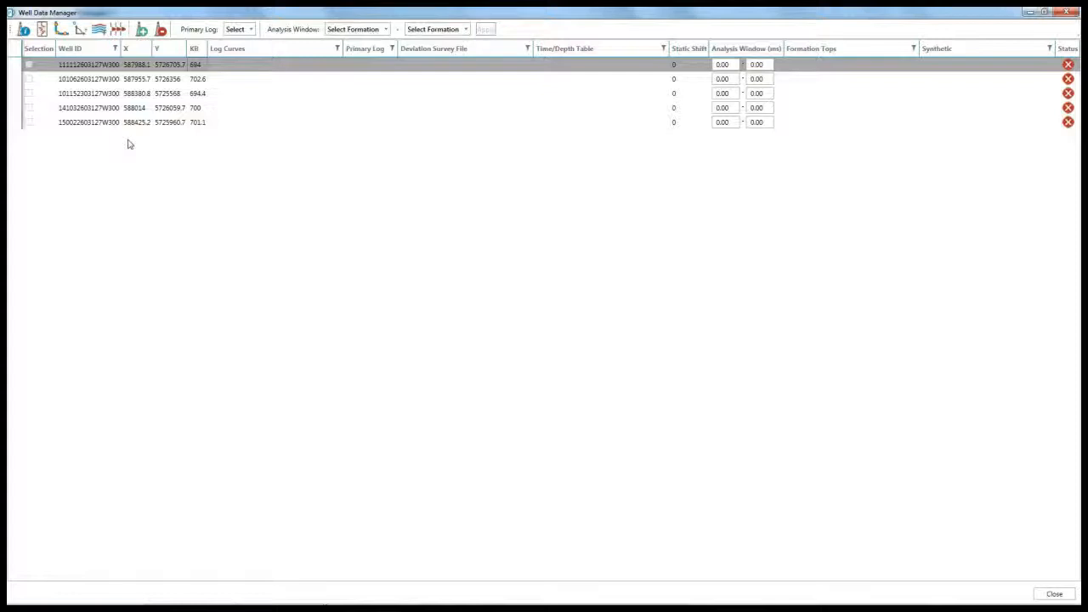
# Step: Attach 1111.LAS as the first well's log curves file
pyautogui.click(296, 69)
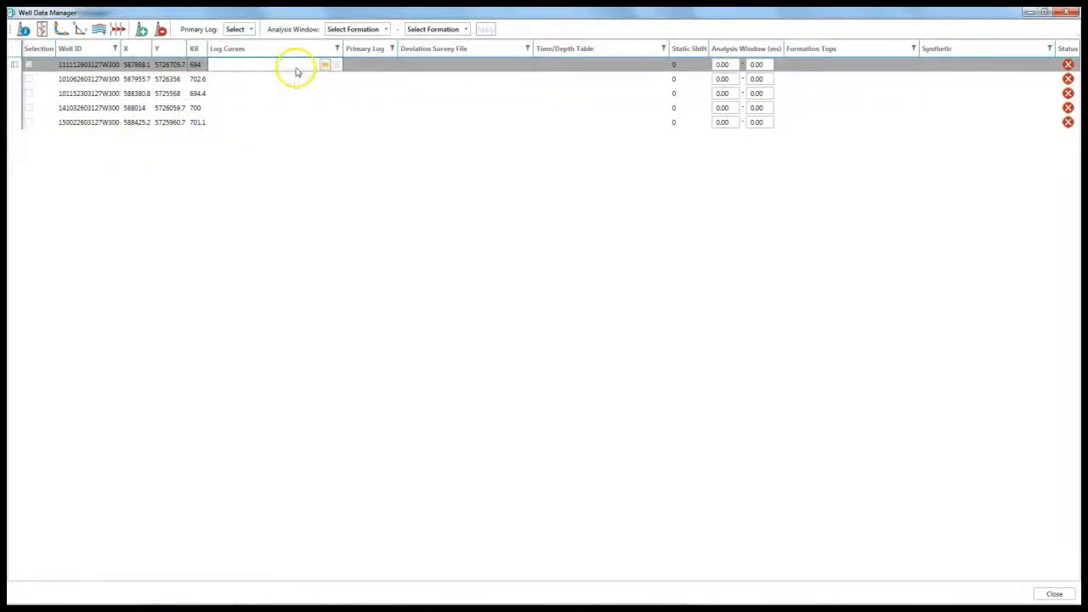
pyautogui.click(325, 66)
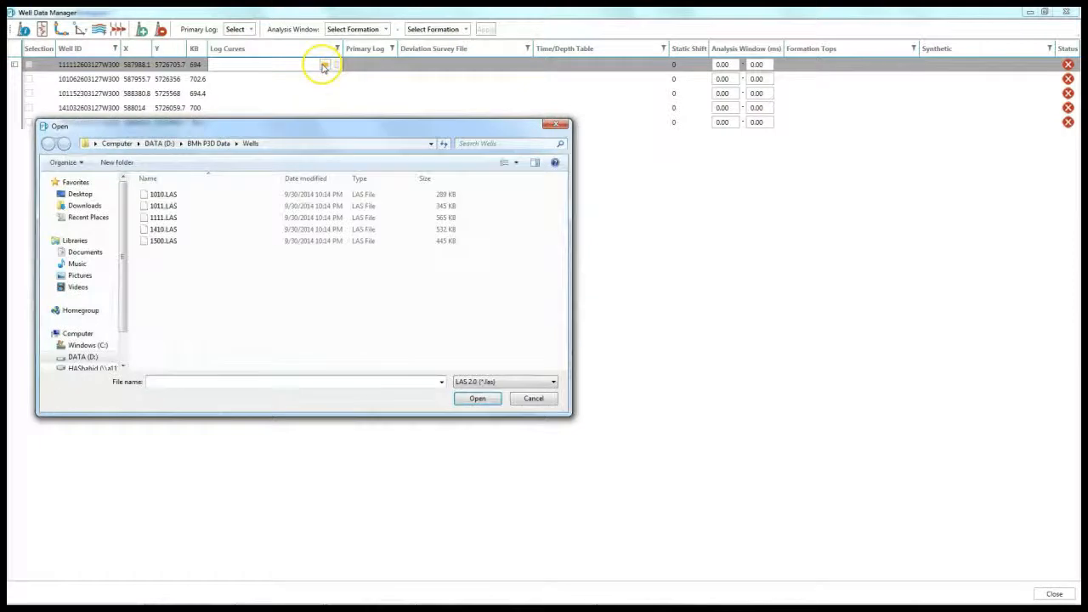
pyautogui.click(154, 219)
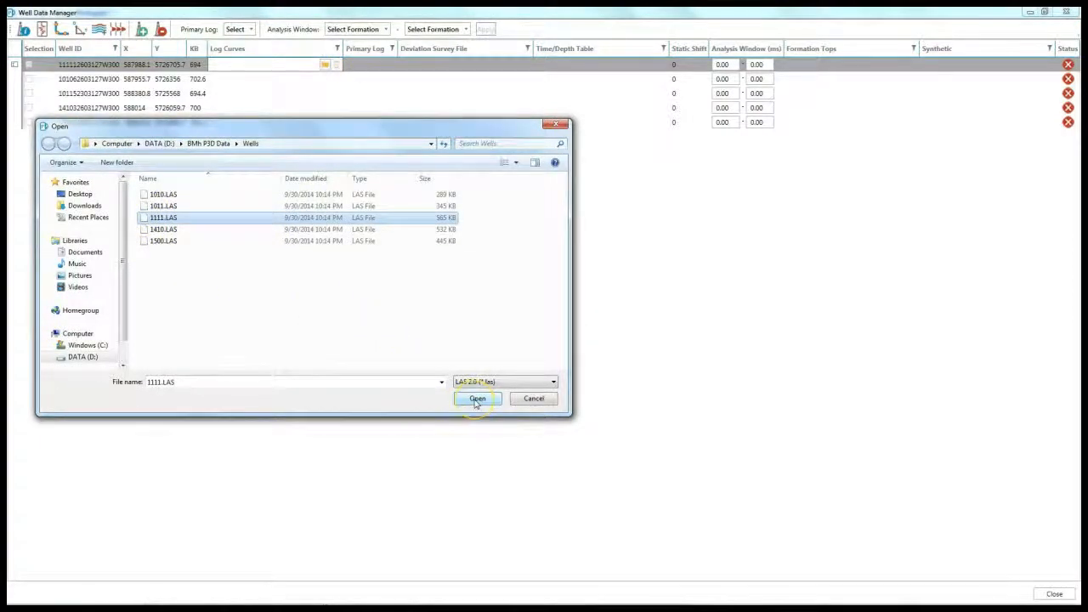
pyautogui.click(477, 400)
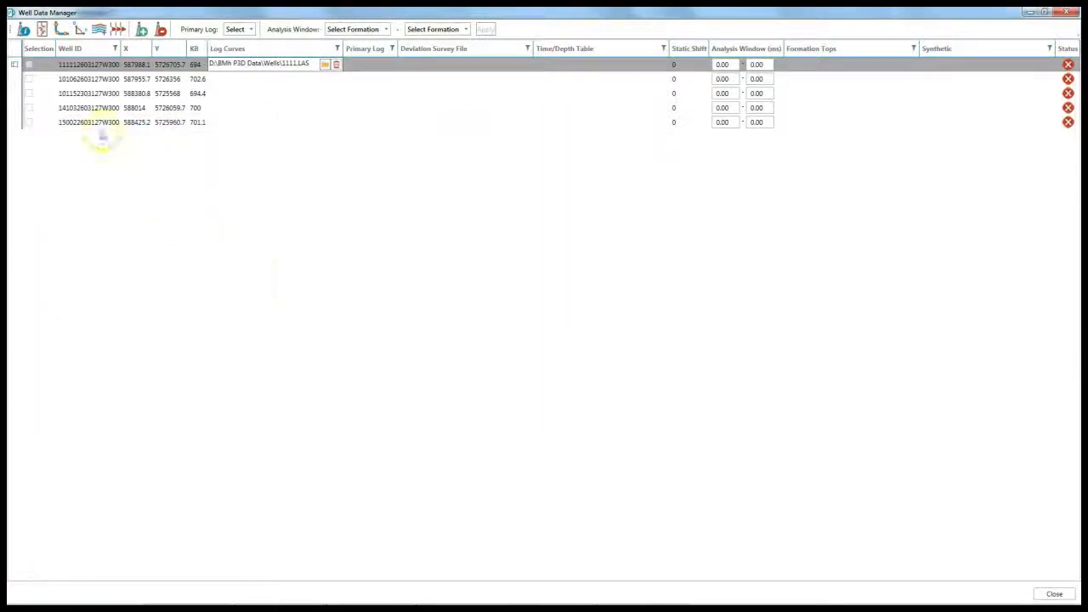
# Step: Load all five LAS log files into the wells, then select the four time-depth .asc files
pyautogui.click(41, 30)
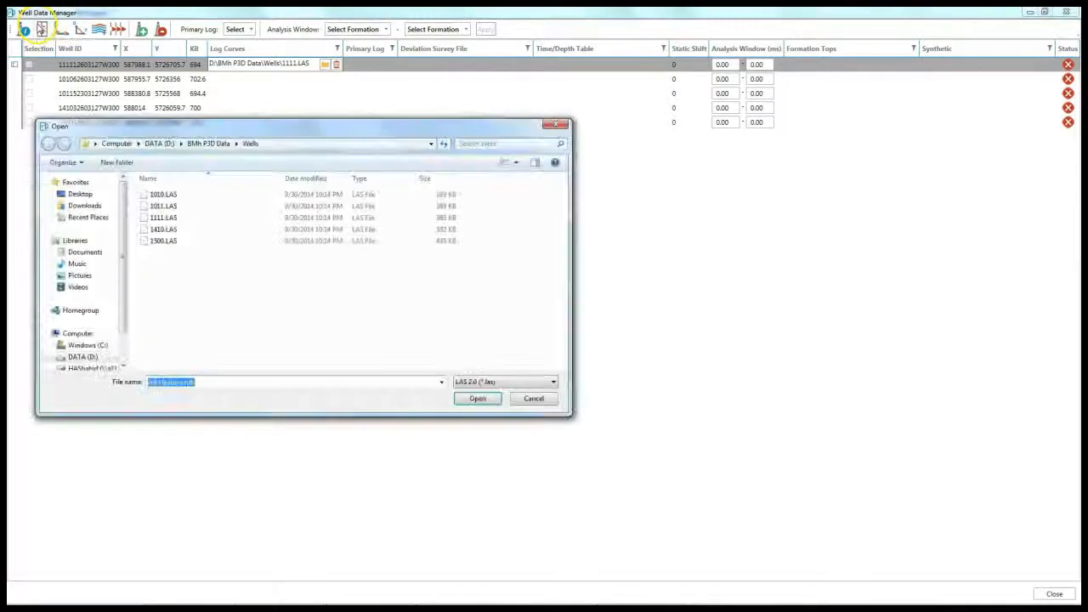
pyautogui.moveTo(181, 280); pyautogui.dragTo(166, 181)
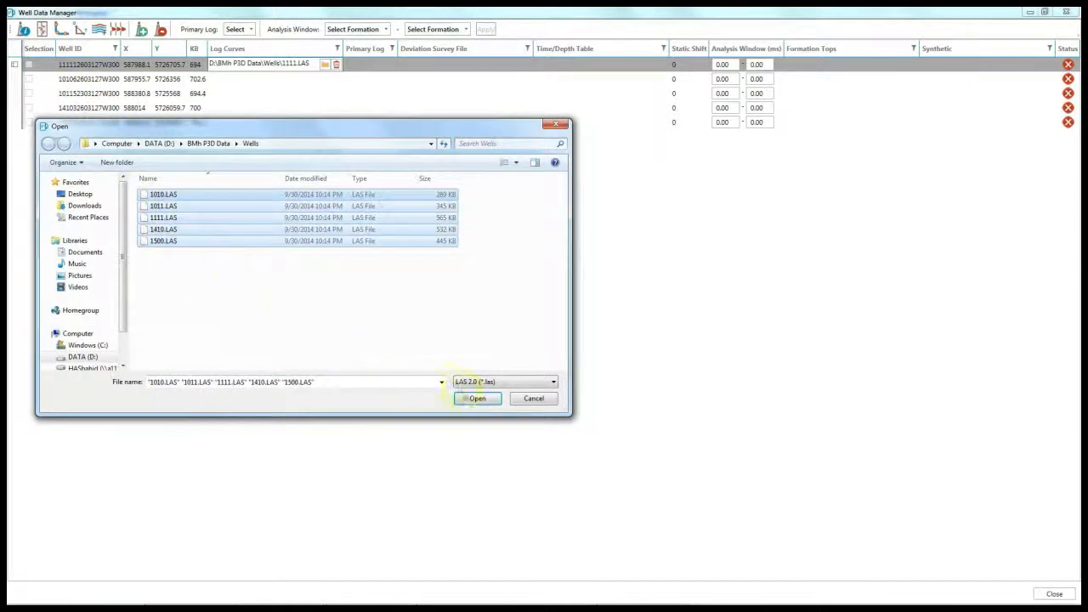
pyautogui.click(477, 399)
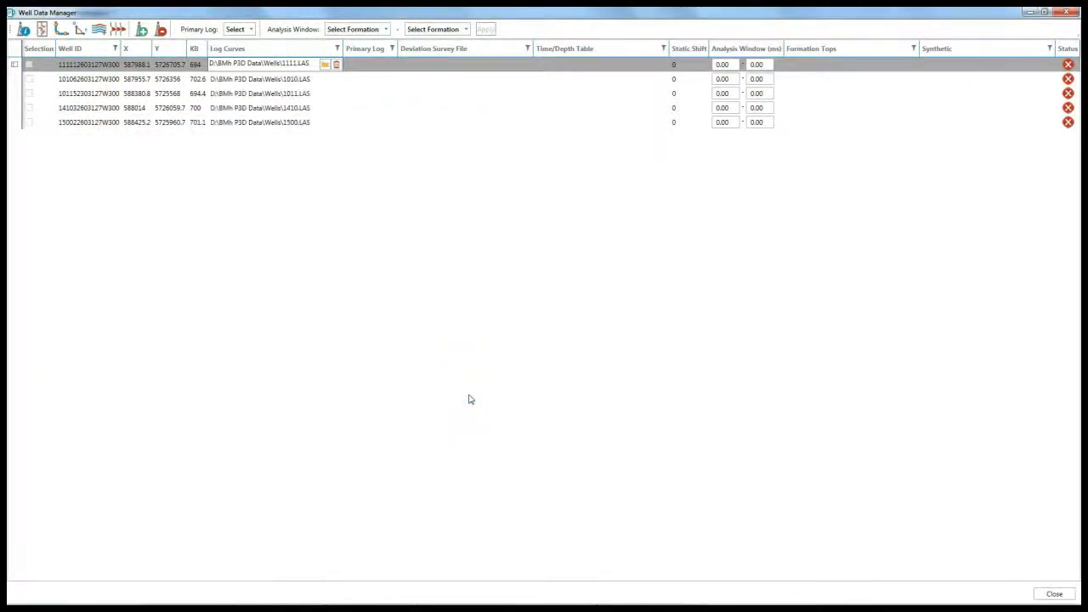
pyautogui.click(90, 65)
pyautogui.moveTo(181, 269); pyautogui.dragTo(160, 190)
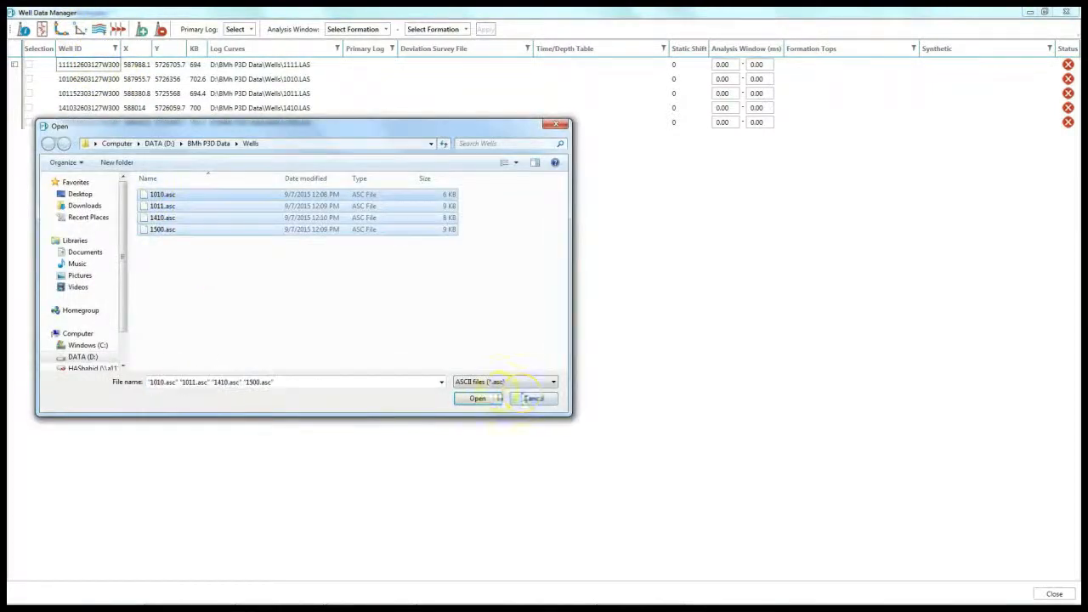
# Step: Load the four time-depth .asc files and four formation tops .fm files into the wells
pyautogui.click(481, 398)
pyautogui.click(210, 243)
pyautogui.click(99, 29)
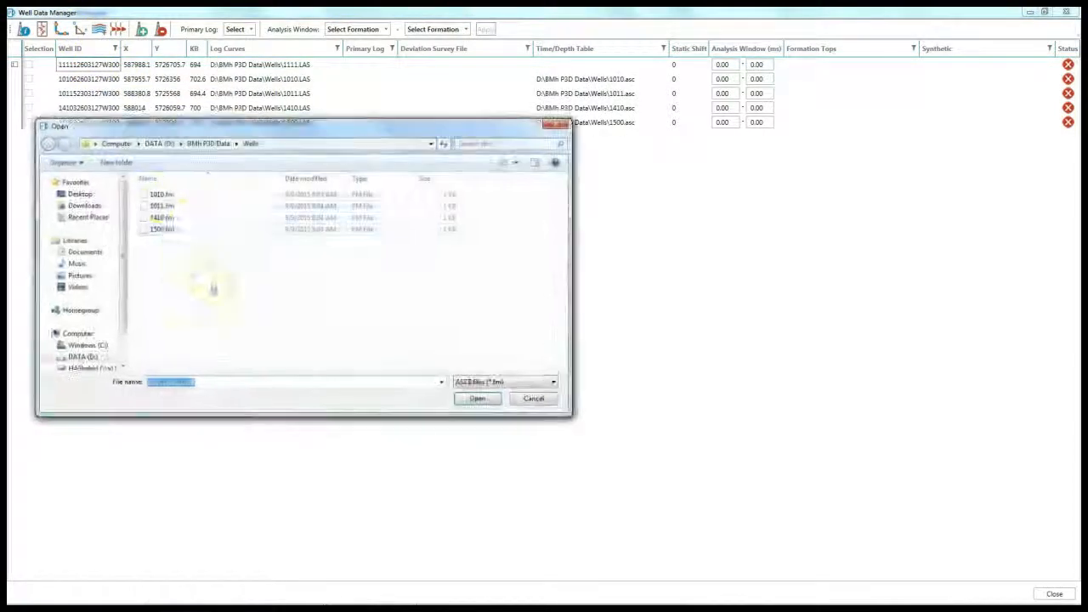
pyautogui.moveTo(213, 285); pyautogui.dragTo(159, 189)
pyautogui.click(478, 398)
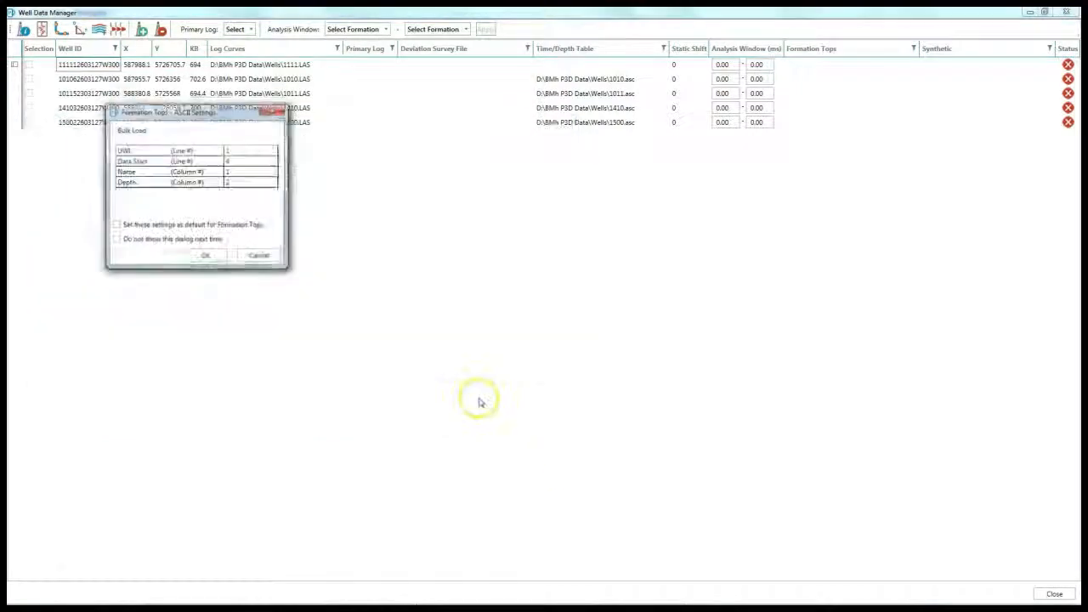
pyautogui.click(205, 255)
# Step: Attach a .syn synthetic file to well 1410's Synthetic cell
pyautogui.click(984, 107)
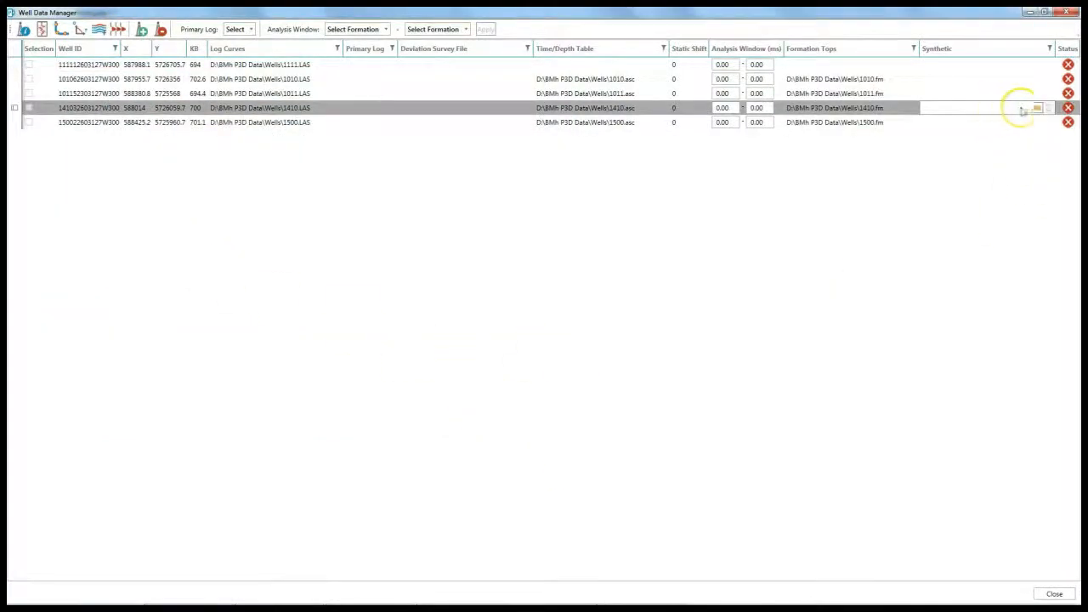
pyautogui.click(1037, 107)
pyautogui.doubleClick(200, 194)
pyautogui.click(225, 268)
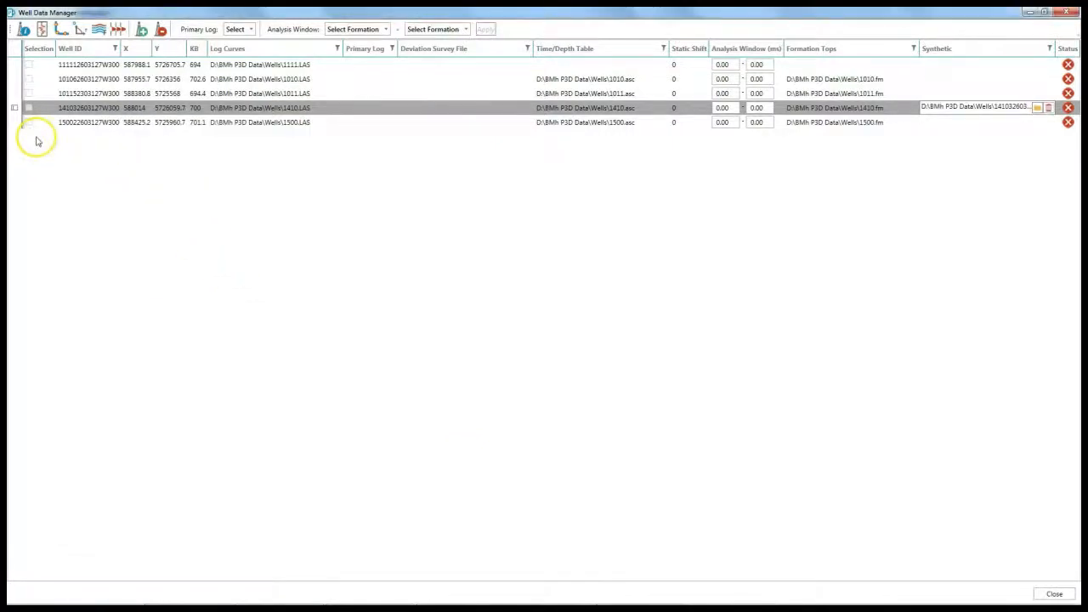
pyautogui.click(70, 107)
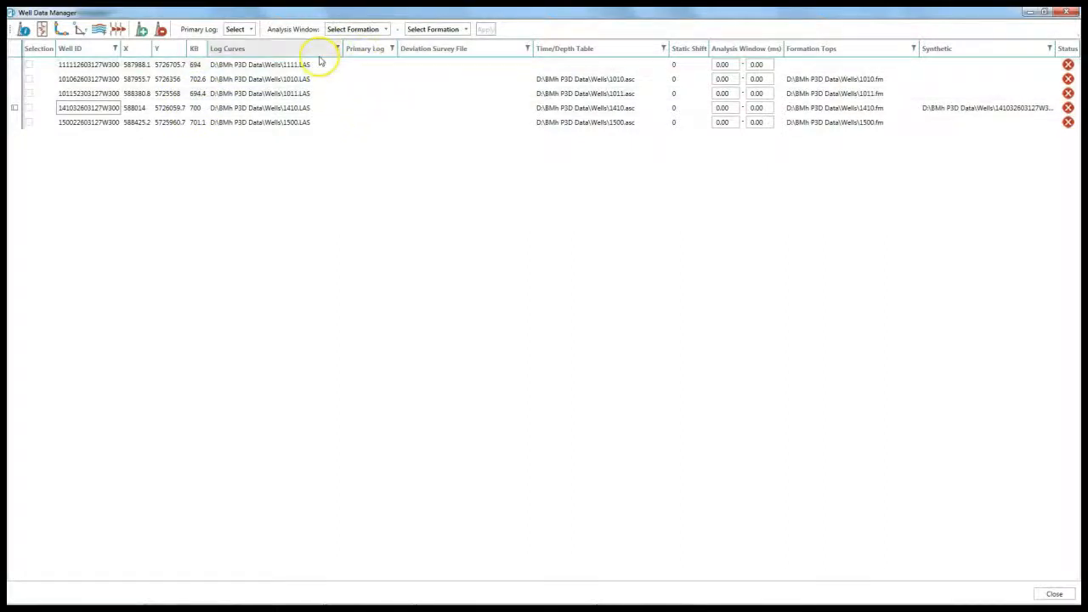
# Step: Make Vshl the primary log for every well
pyautogui.click(365, 68)
pyautogui.click(366, 66)
pyautogui.click(357, 79)
pyautogui.click(239, 29)
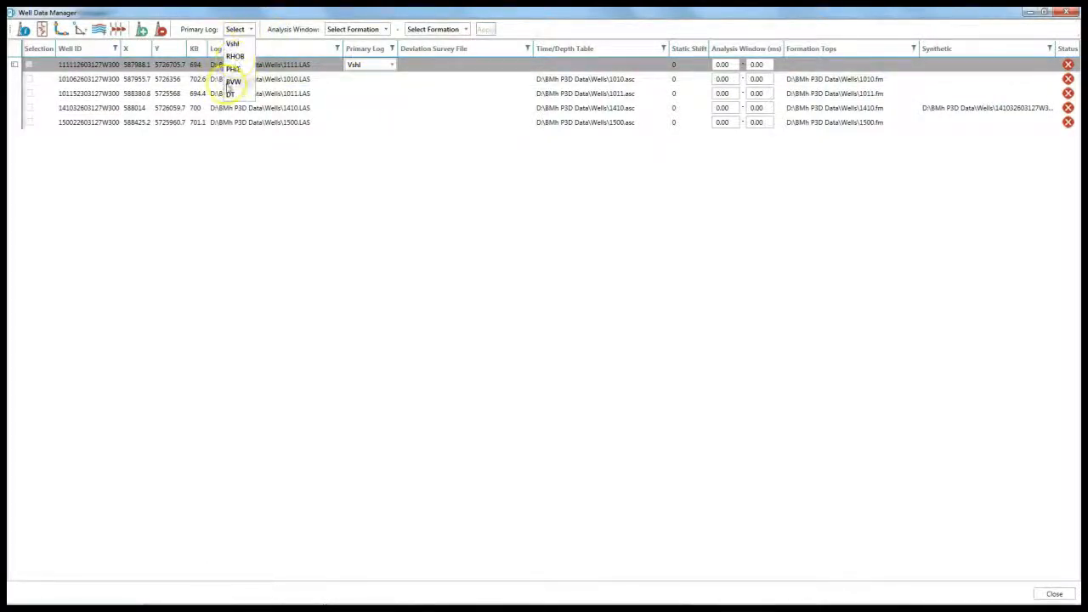
pyautogui.click(233, 44)
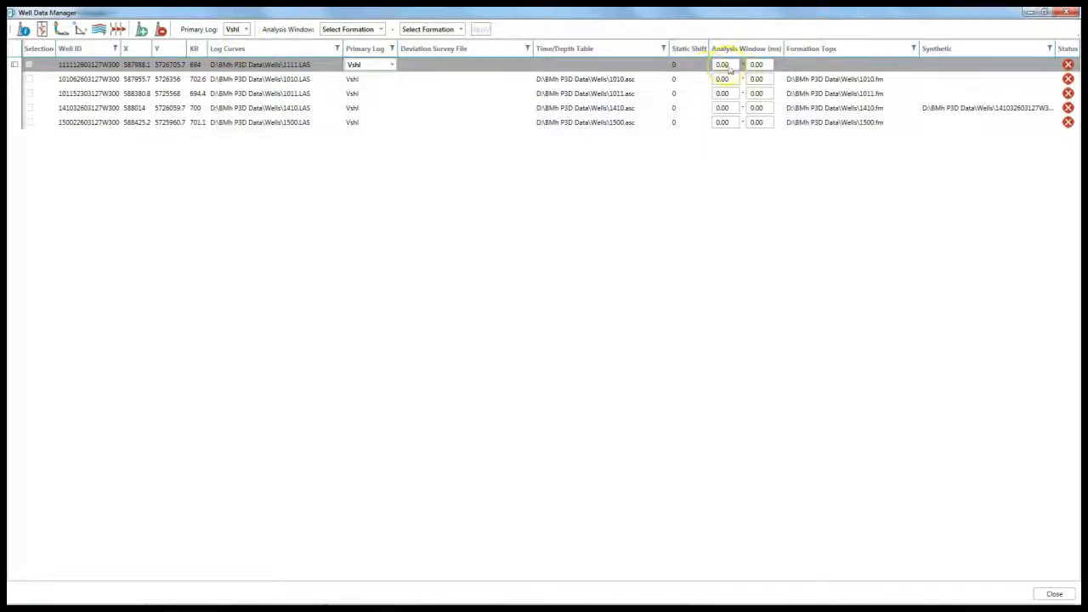
# Step: Apply a DETRITAL-to-BAKKEN SAND analysis window to the wells
pyautogui.click(757, 78)
pyautogui.click(722, 79)
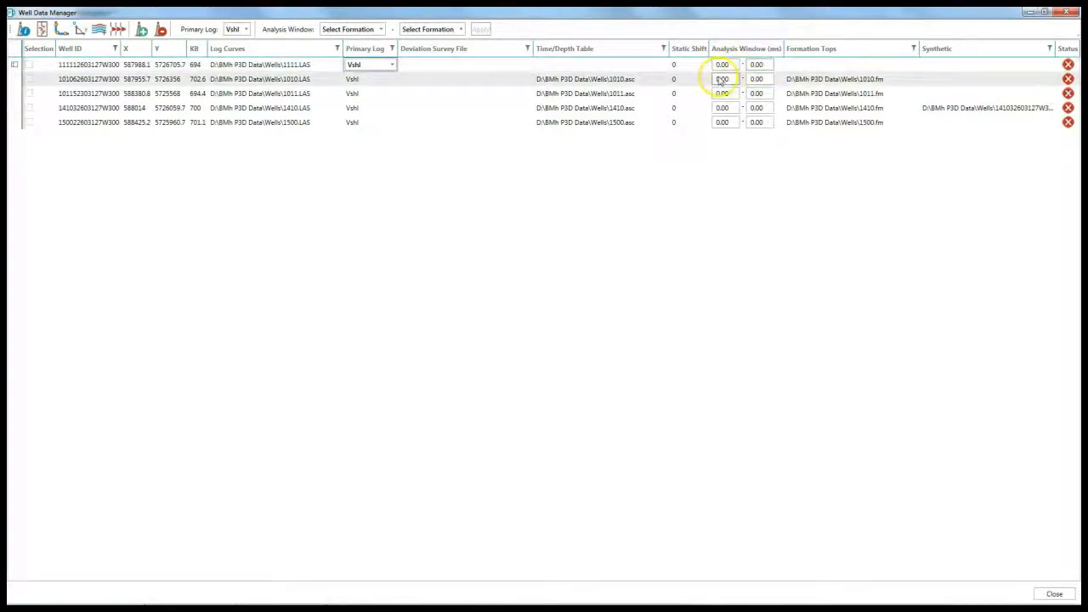
pyautogui.click(757, 79)
pyautogui.click(349, 29)
pyautogui.click(340, 41)
pyautogui.click(422, 30)
pyautogui.click(425, 92)
pyautogui.click(453, 29)
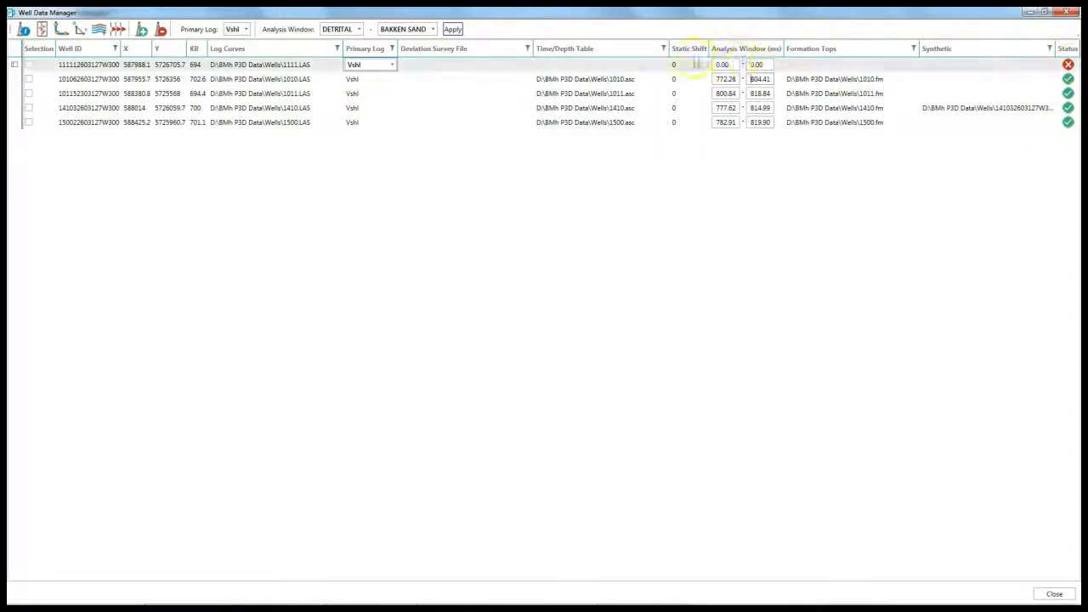
pyautogui.click(581, 66)
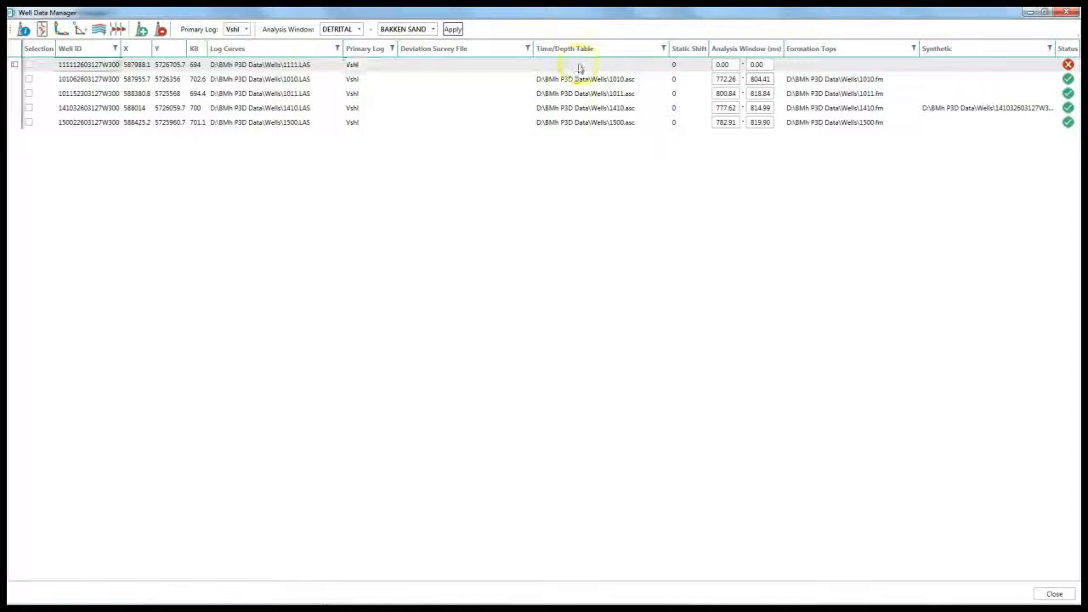
pyautogui.click(29, 79)
pyautogui.click(29, 109)
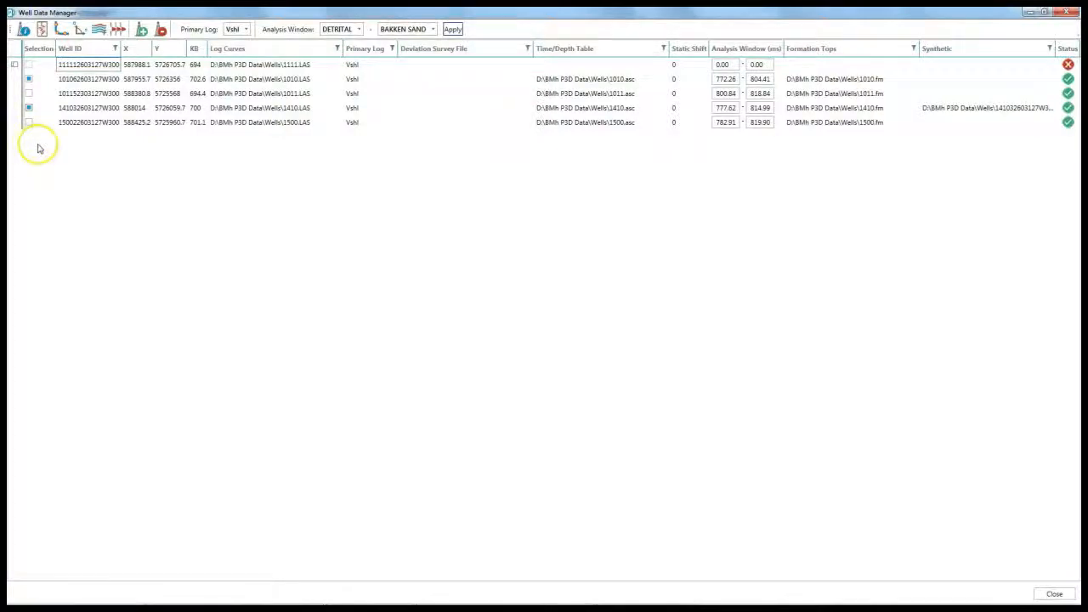
pyautogui.click(1055, 593)
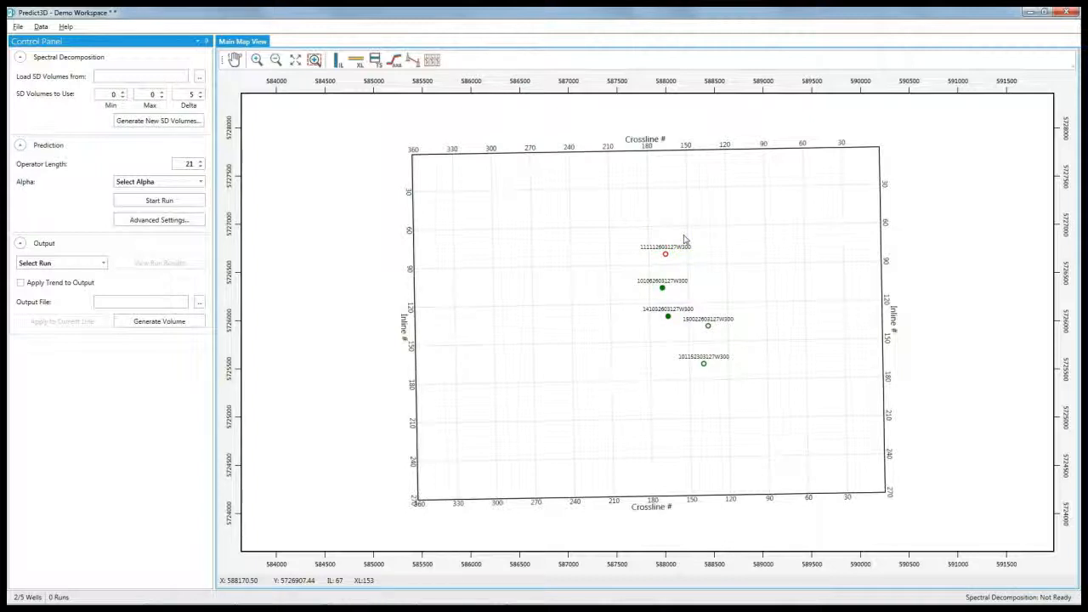
pyautogui.click(432, 61)
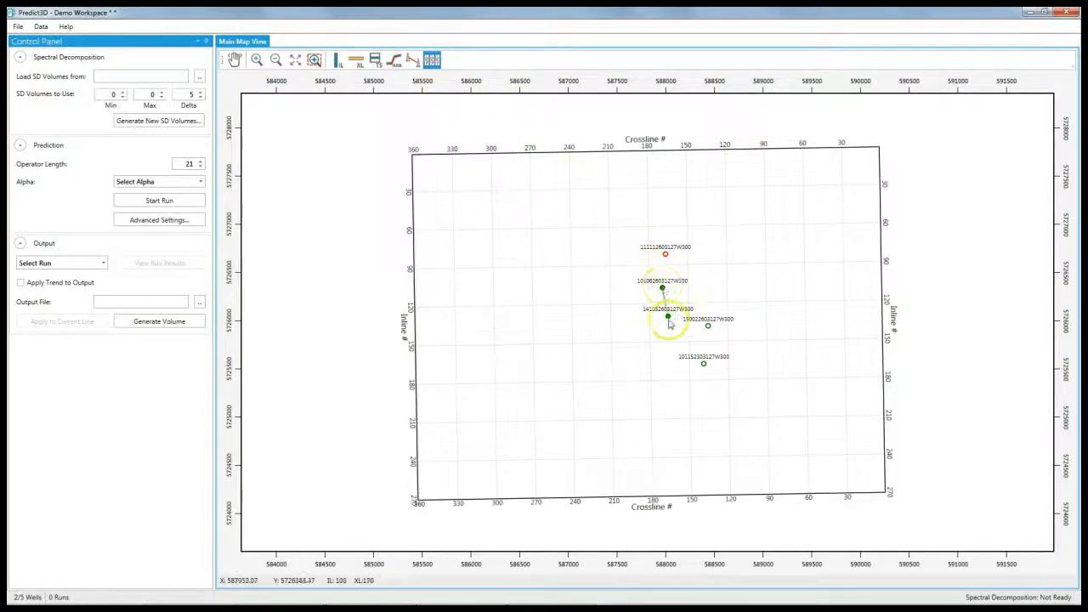
pyautogui.click(709, 327)
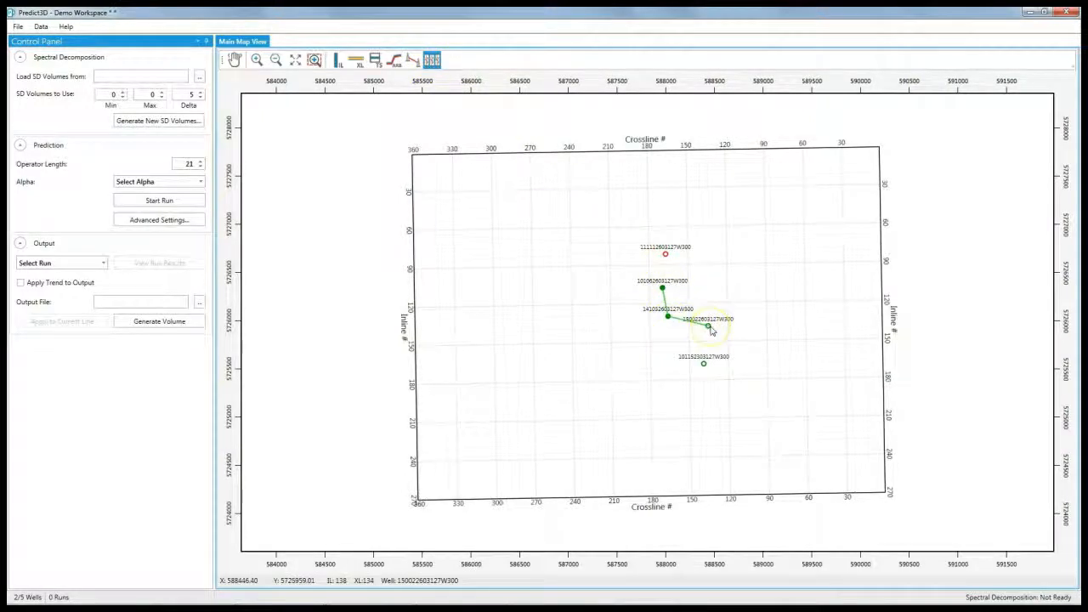
pyautogui.click(711, 329)
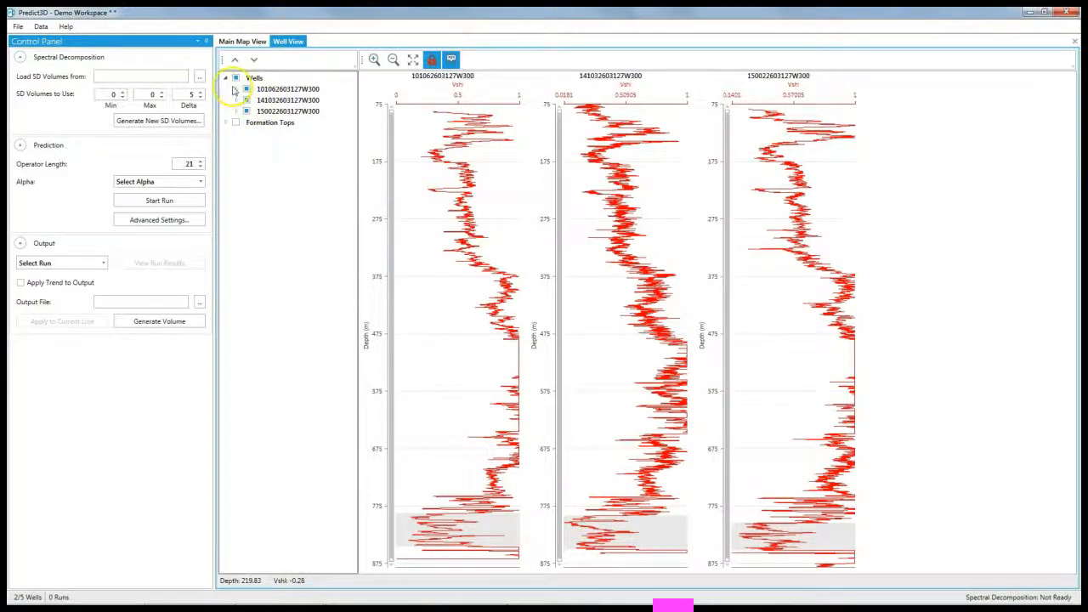
pyautogui.click(236, 90)
pyautogui.click(257, 111)
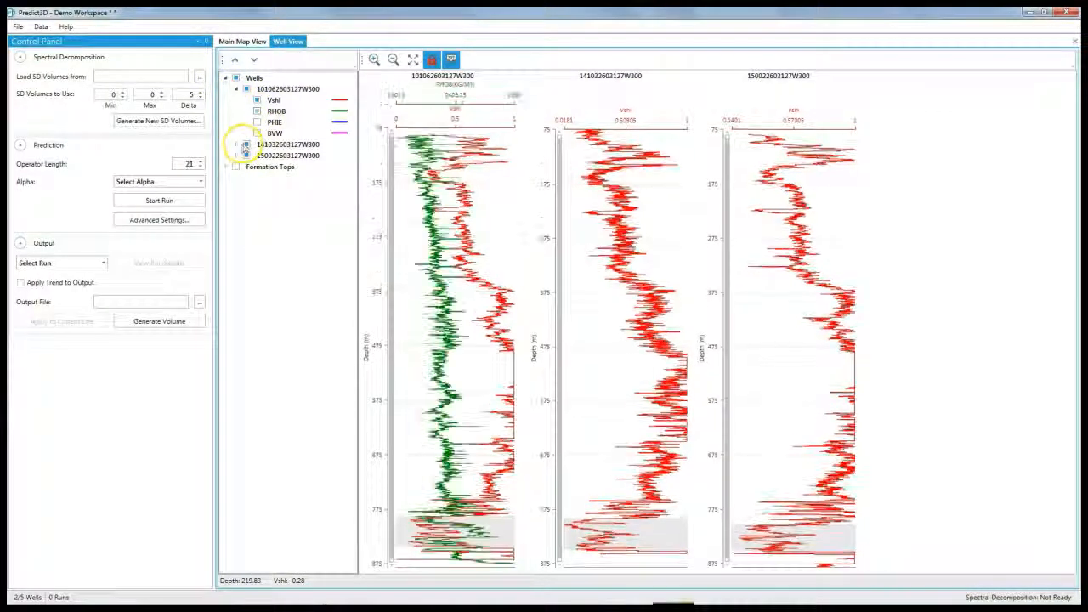
pyautogui.click(237, 155)
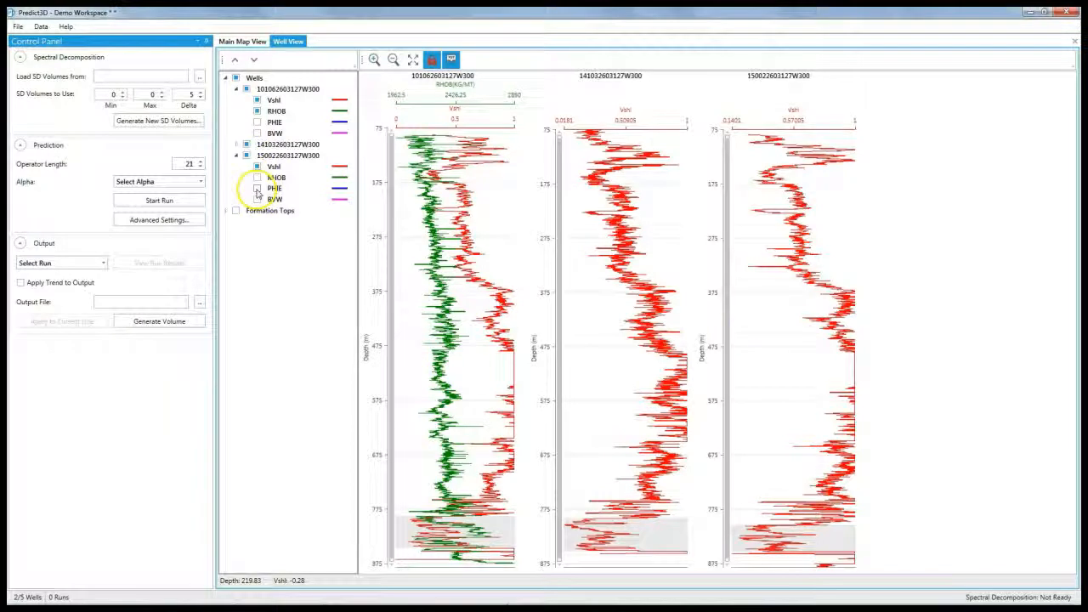
pyautogui.click(257, 188)
# Step: Open the inline 127 seismic section from the main map view
pyautogui.click(242, 41)
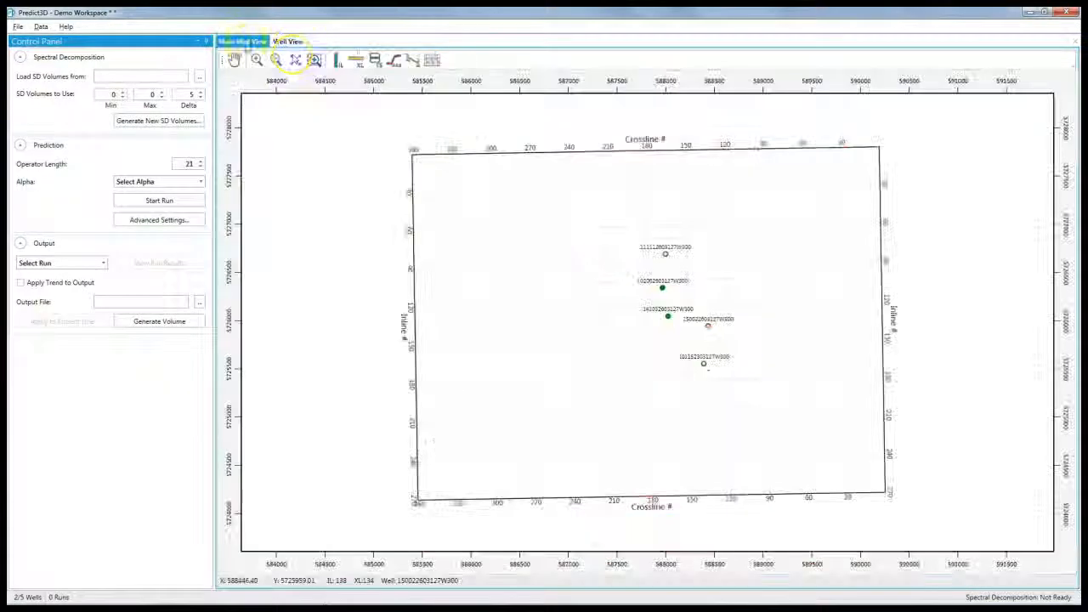
pyautogui.click(336, 60)
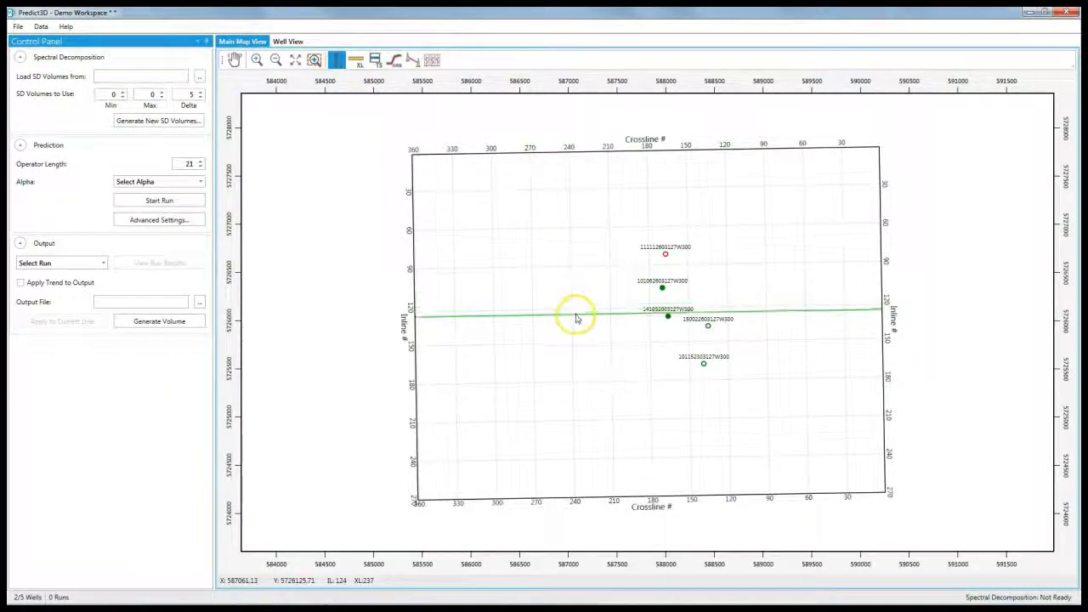
pyautogui.click(575, 317)
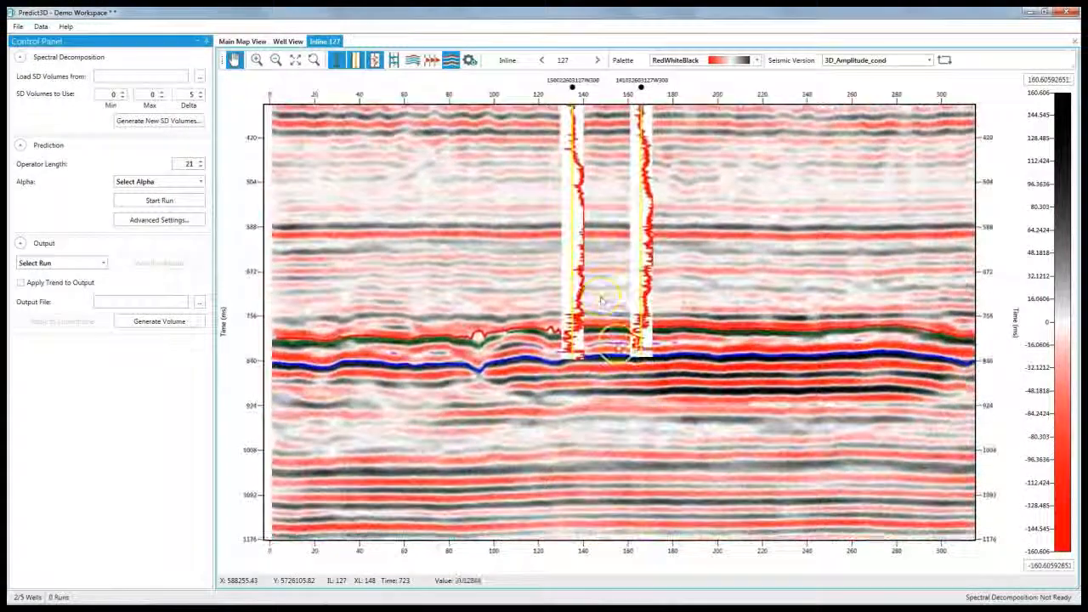
pyautogui.scroll(1, 601, 300)
# Step: Review the seismic display preferences, then close the Inline 127 and Well View tabs
pyautogui.click(470, 60)
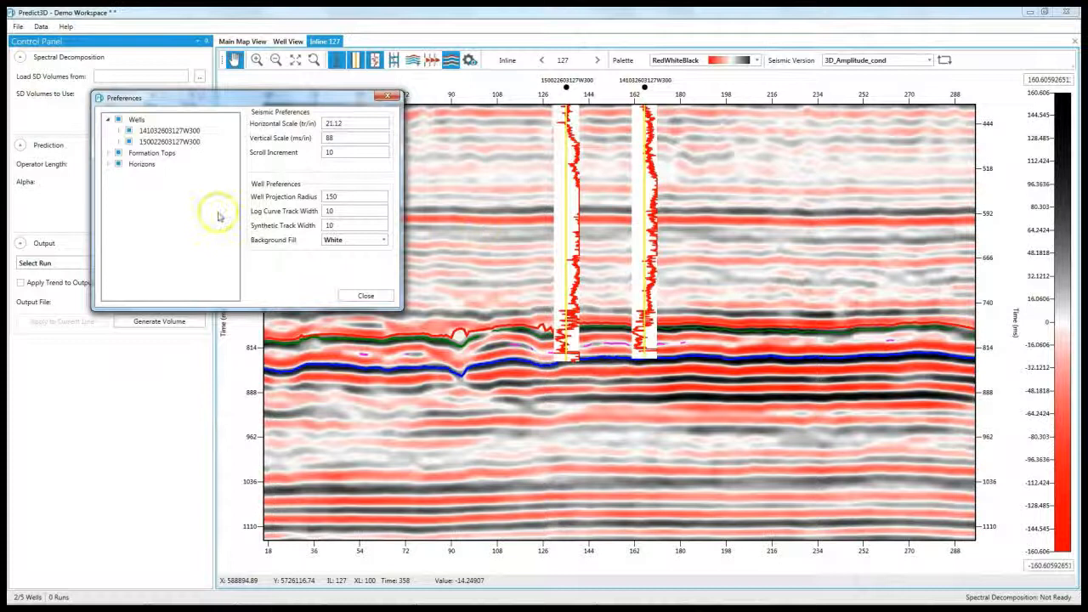
pyautogui.click(119, 131)
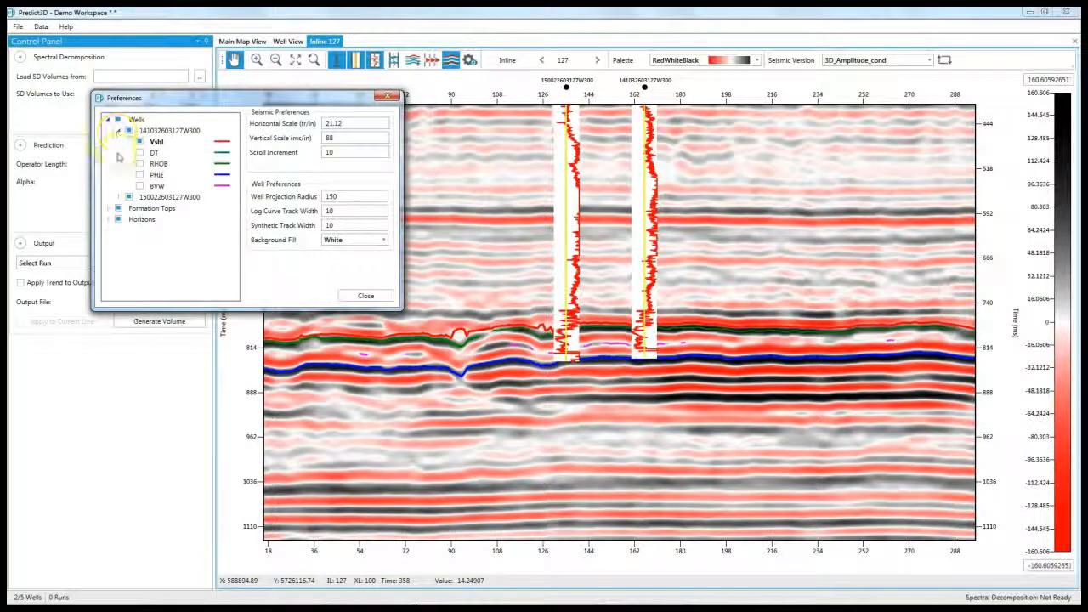
pyautogui.click(364, 296)
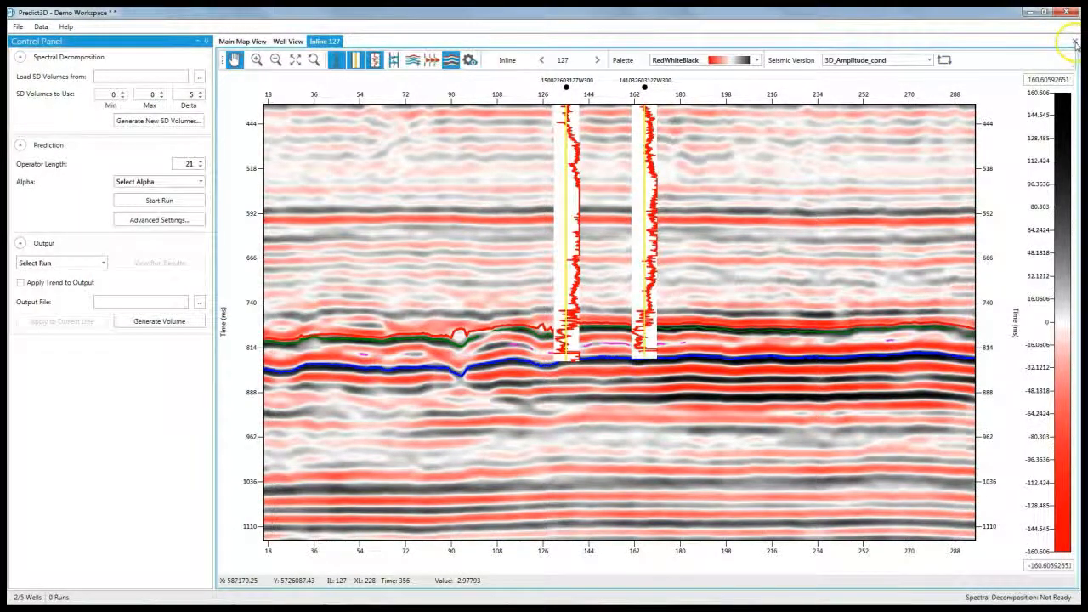
pyautogui.click(1075, 40)
pyautogui.click(1075, 41)
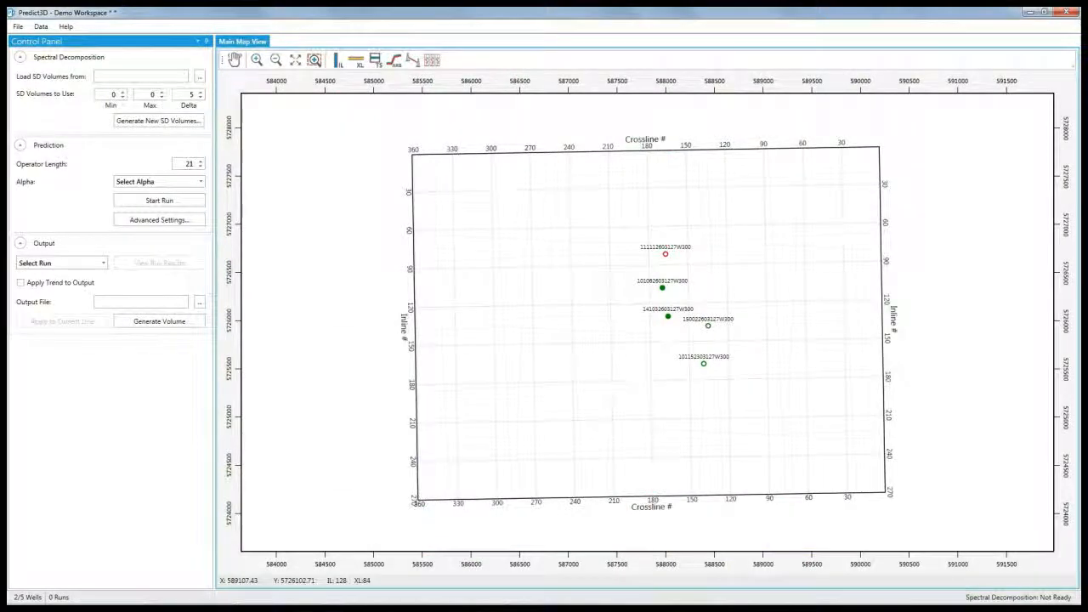